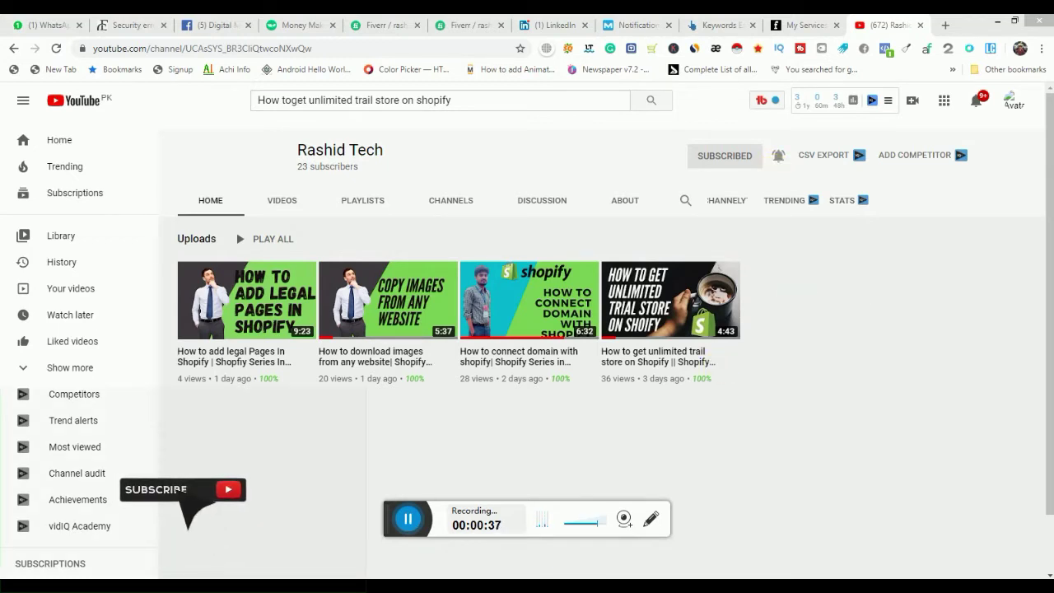
# Step: Switch from YouTube to the Dokan Home store's Shopify admin window
pyautogui.click(626, 586)
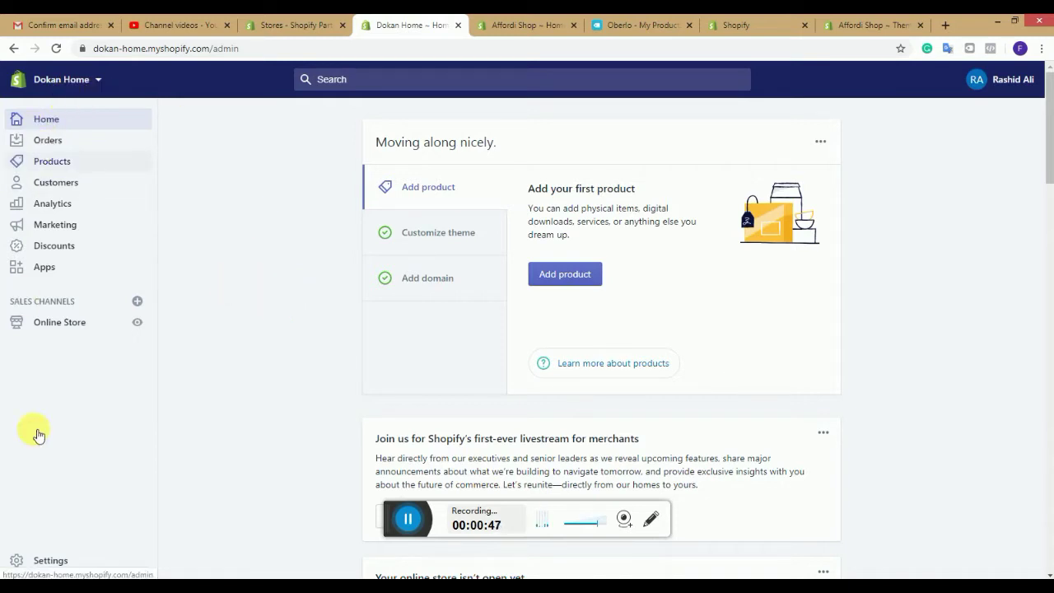
# Step: Go to Settings and open the General store details page
pyautogui.click(50, 561)
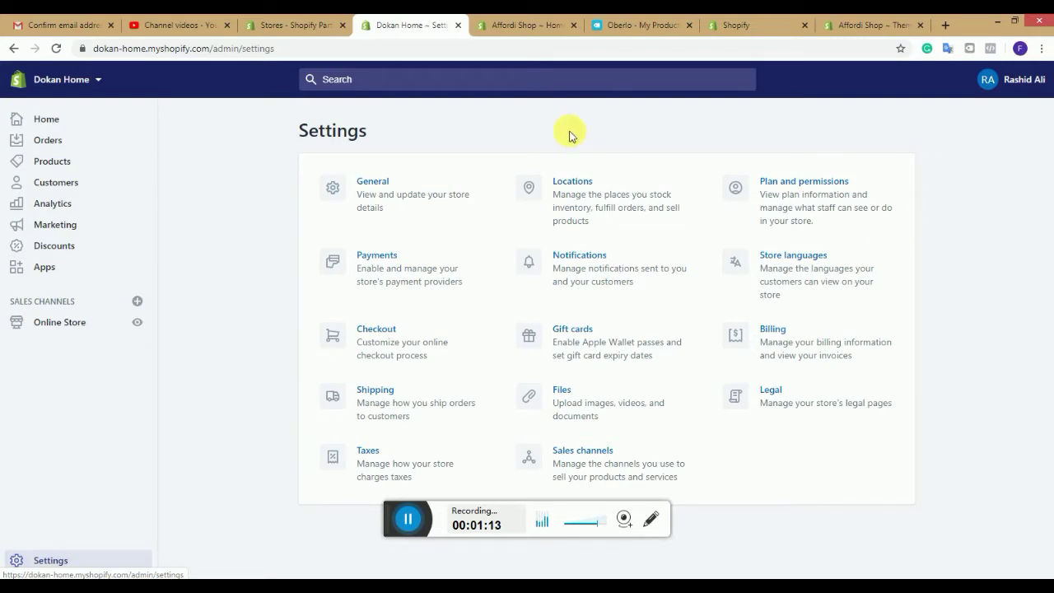
pyautogui.click(379, 192)
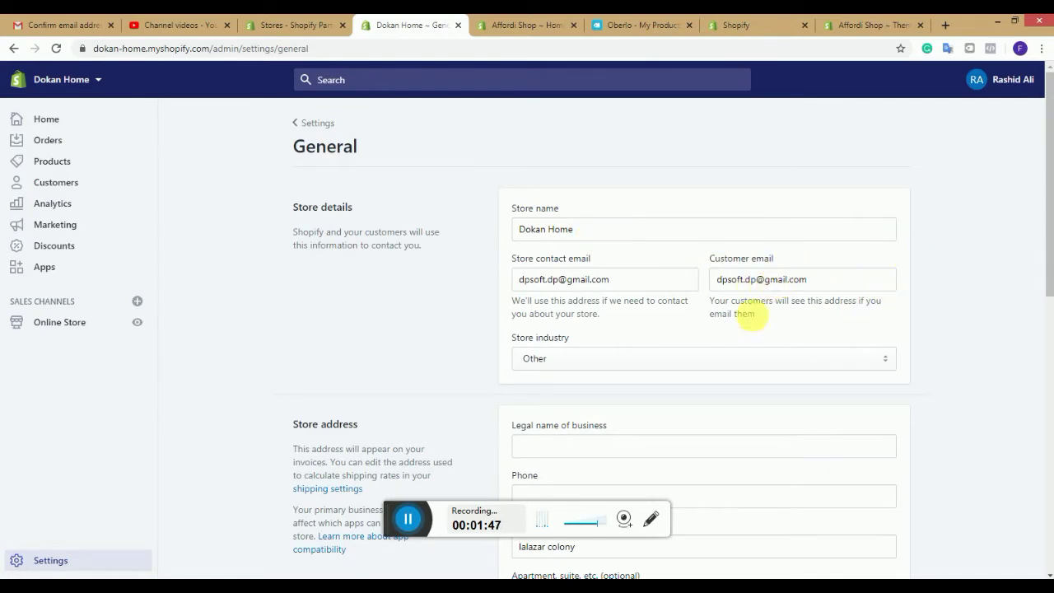
# Step: Set the store industry to Clothing, then scroll down to the order ID Suffix field
pyautogui.click(852, 357)
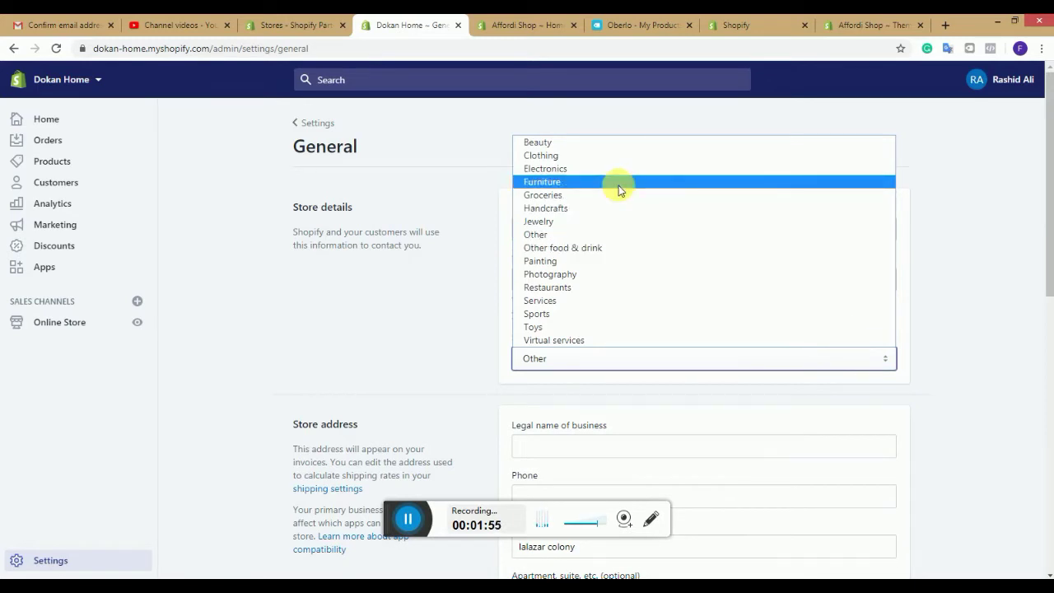
pyautogui.click(572, 160)
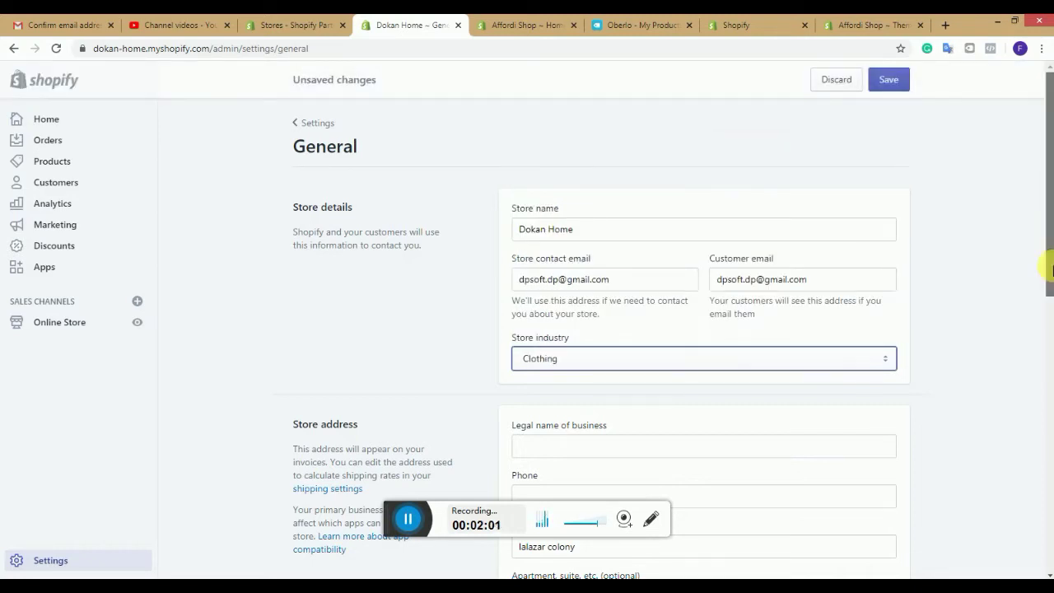
pyautogui.moveTo(1051, 270); pyautogui.dragTo(1051, 364)
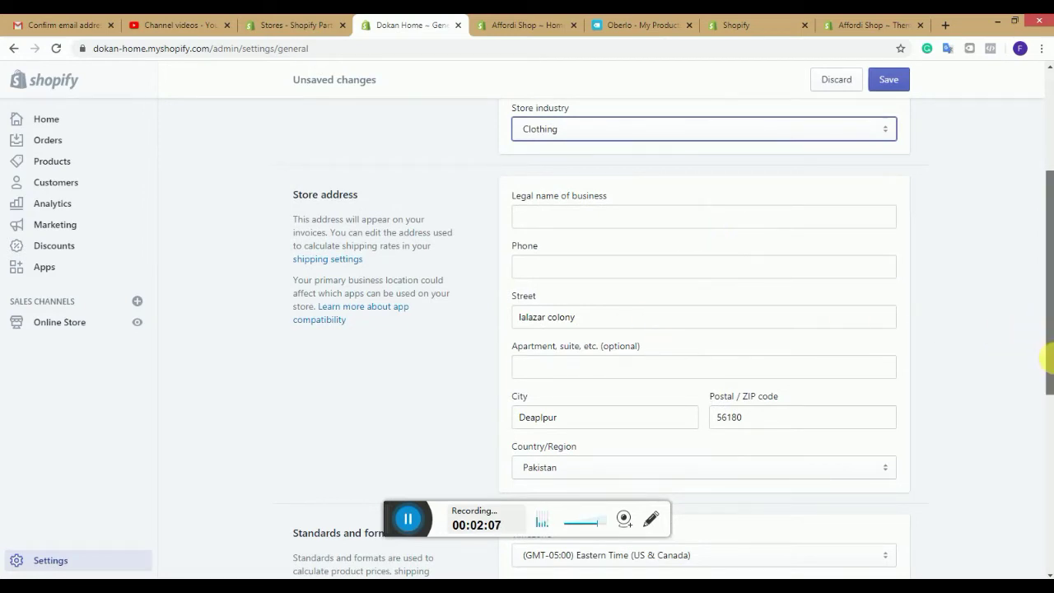
pyautogui.moveTo(1048, 359); pyautogui.dragTo(1047, 462)
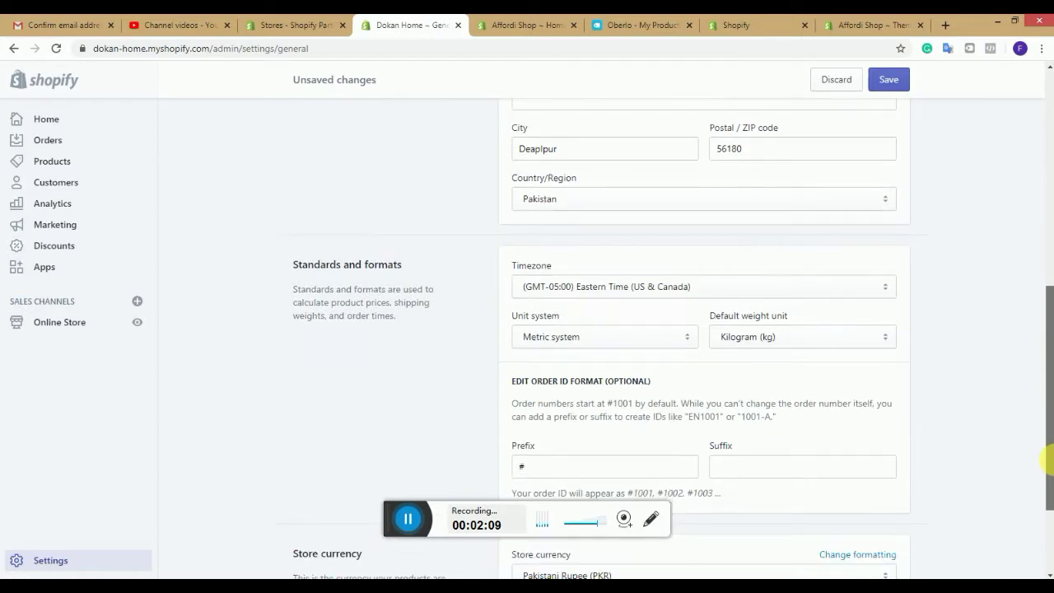
pyautogui.scroll(-1, 922, 417)
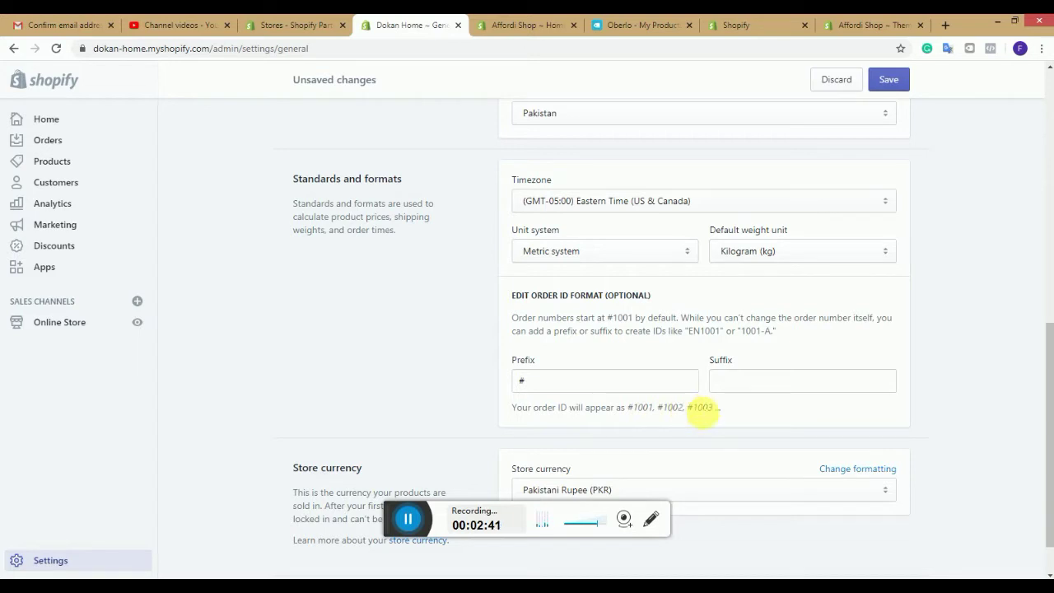
pyautogui.click(732, 383)
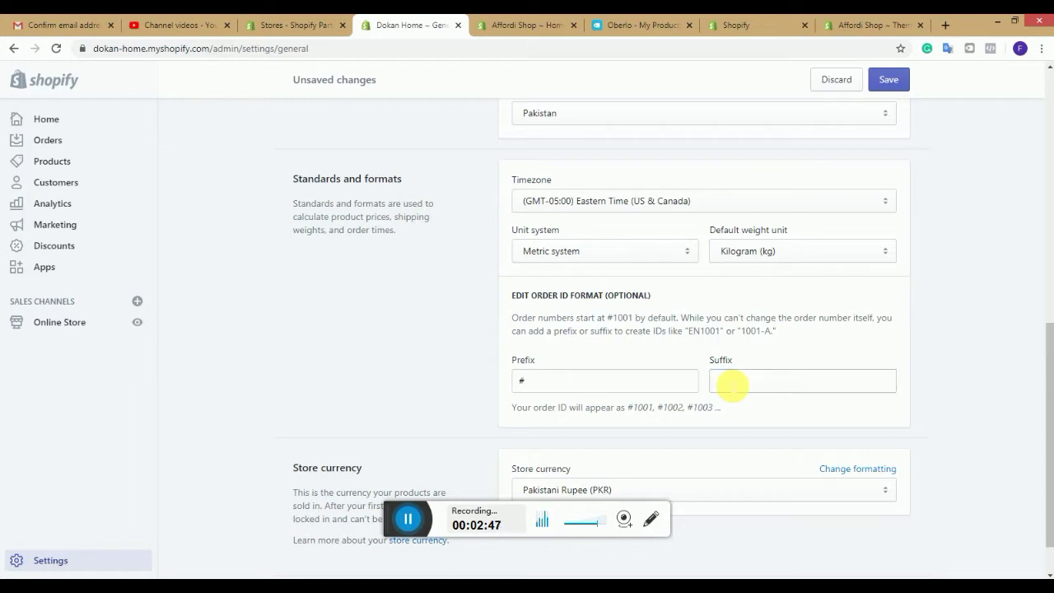
# Step: Bookmark the General settings page and leave the order ID suffix blank
pyautogui.hotkey('ctrl', 'd')
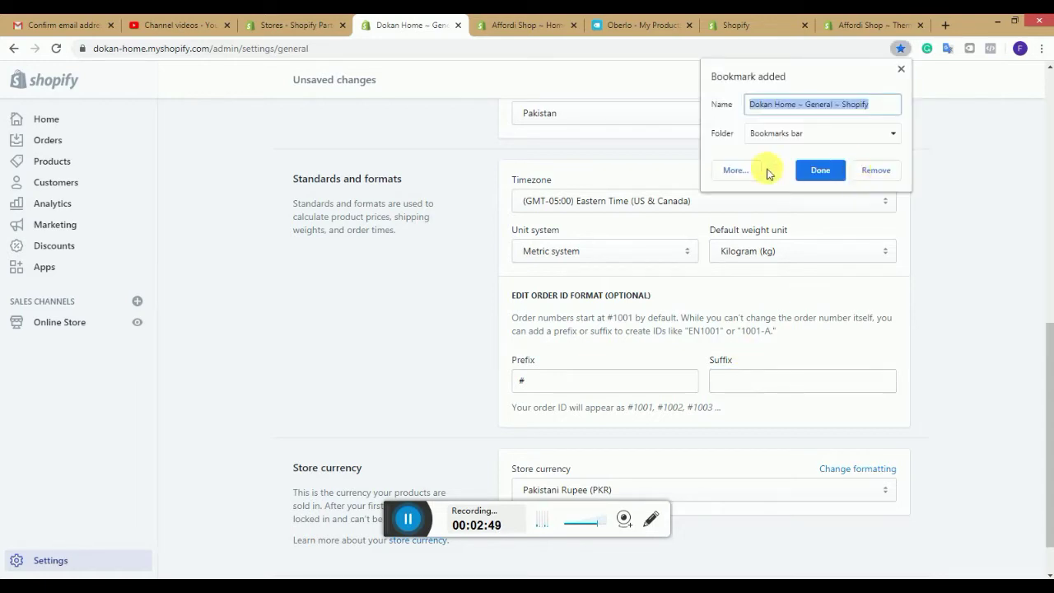
pyautogui.click(967, 187)
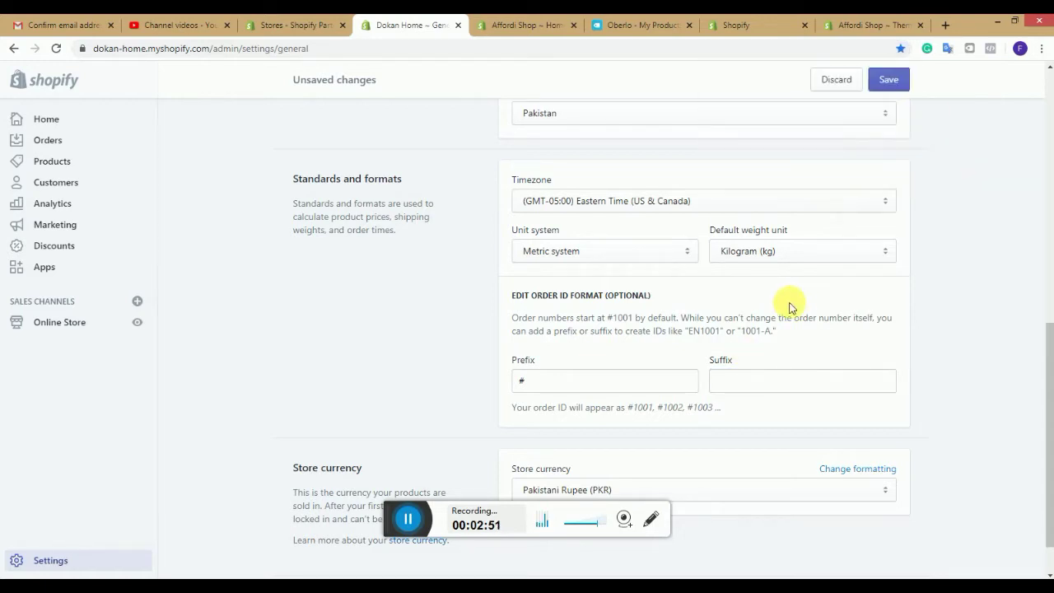
pyautogui.click(777, 388)
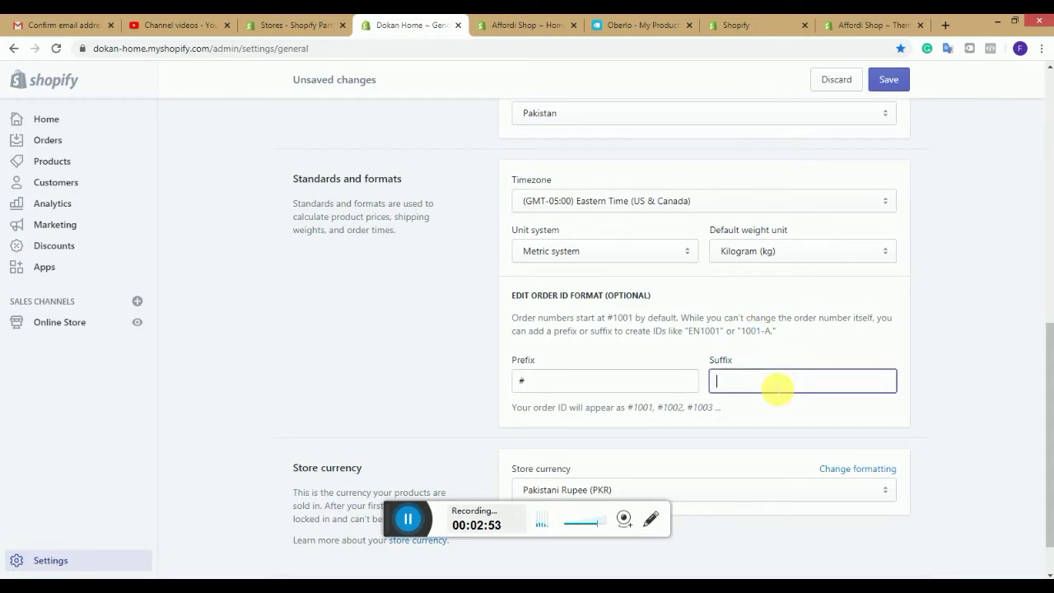
pyautogui.write('D')
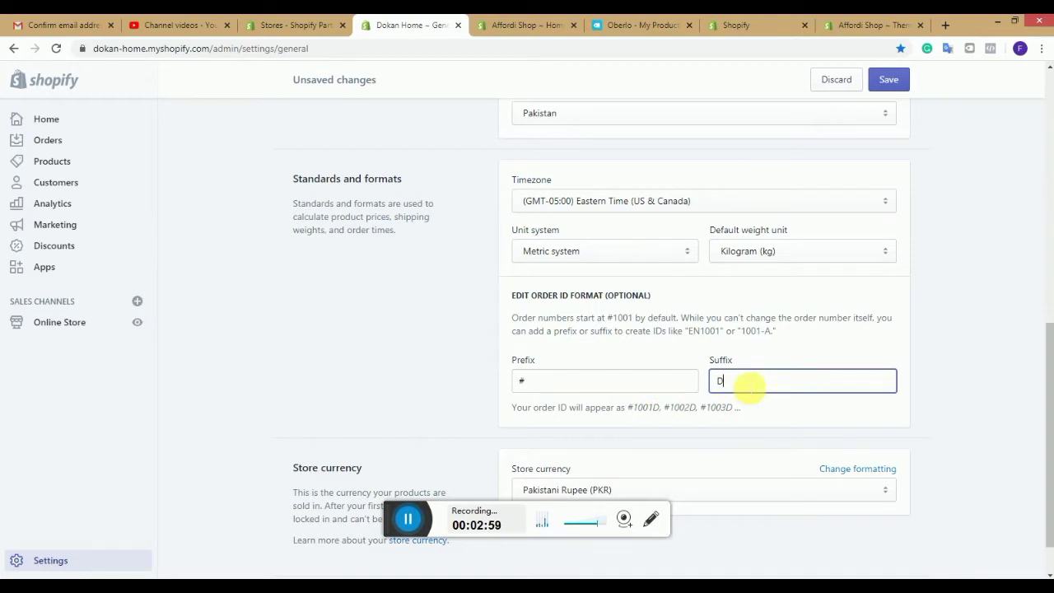
pyautogui.press('BackSpace')
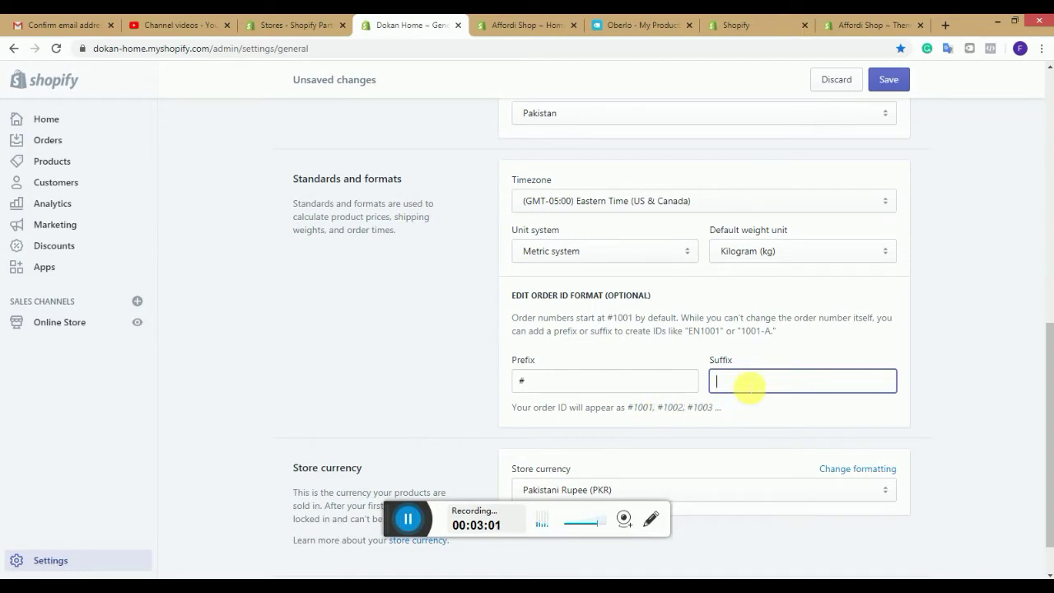
pyautogui.click(1050, 361)
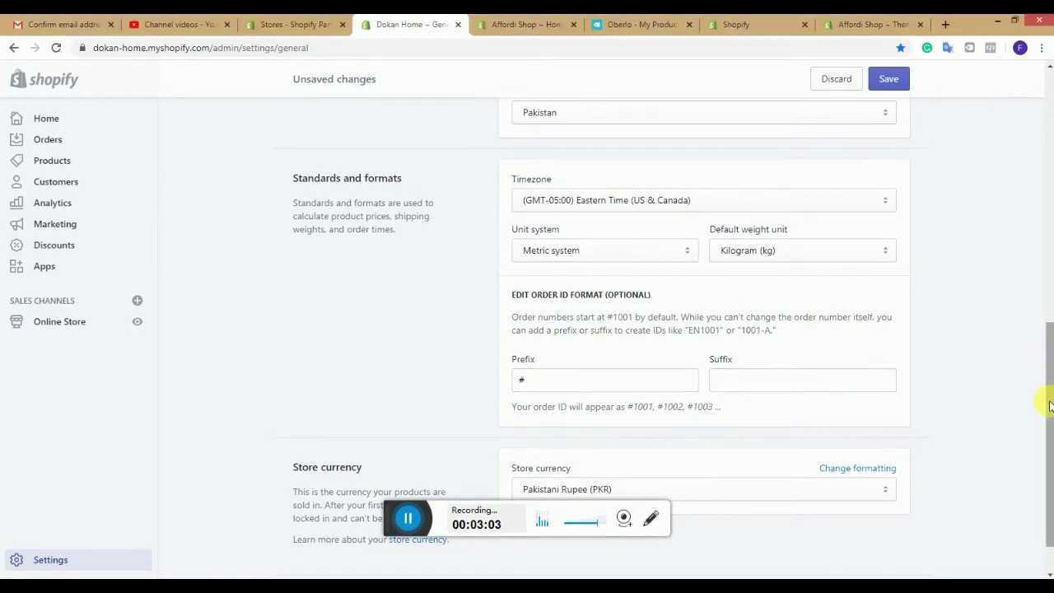
# Step: Change the store currency to US Dollar (USD)
pyautogui.scroll(-1, 1047, 400)
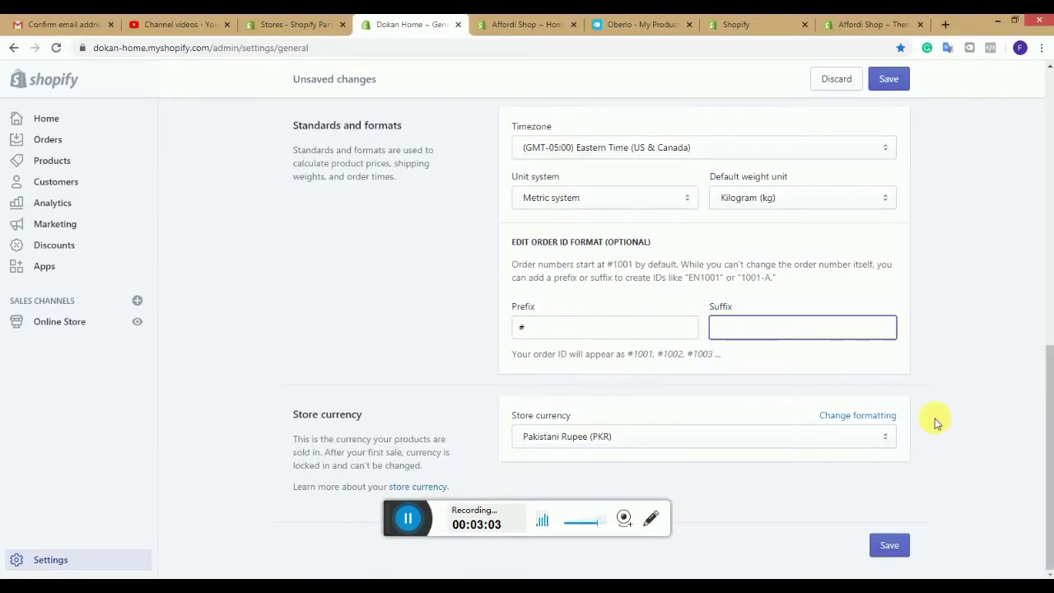
pyautogui.click(881, 437)
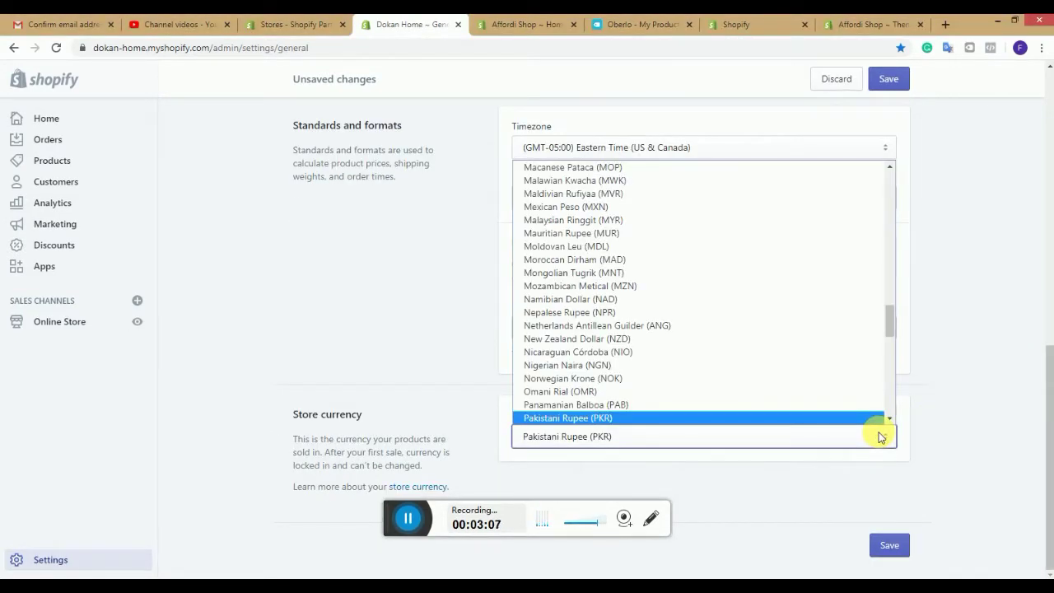
pyautogui.write('us')
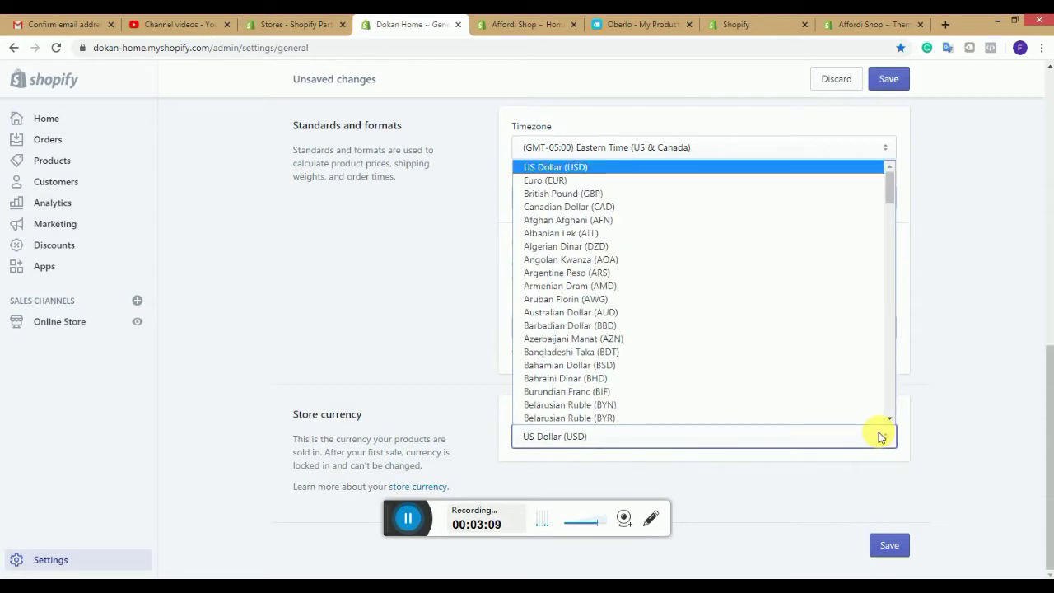
pyautogui.click(880, 437)
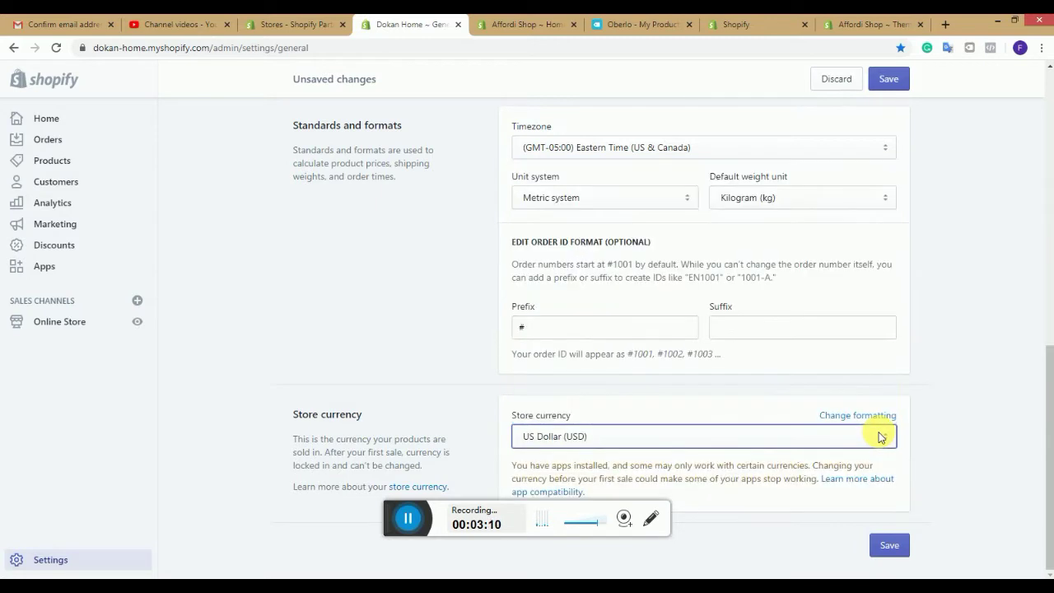
# Step: Fill in the store phone number to fix the seven-digit error and save the General settings
pyautogui.click(892, 542)
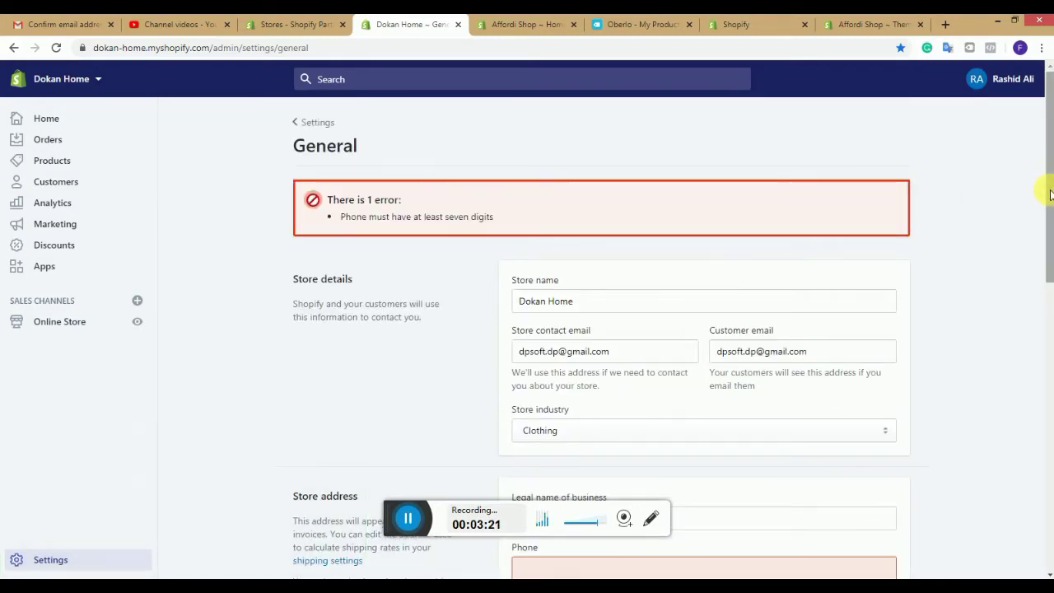
pyautogui.moveTo(1049, 234); pyautogui.dragTo(1048, 329)
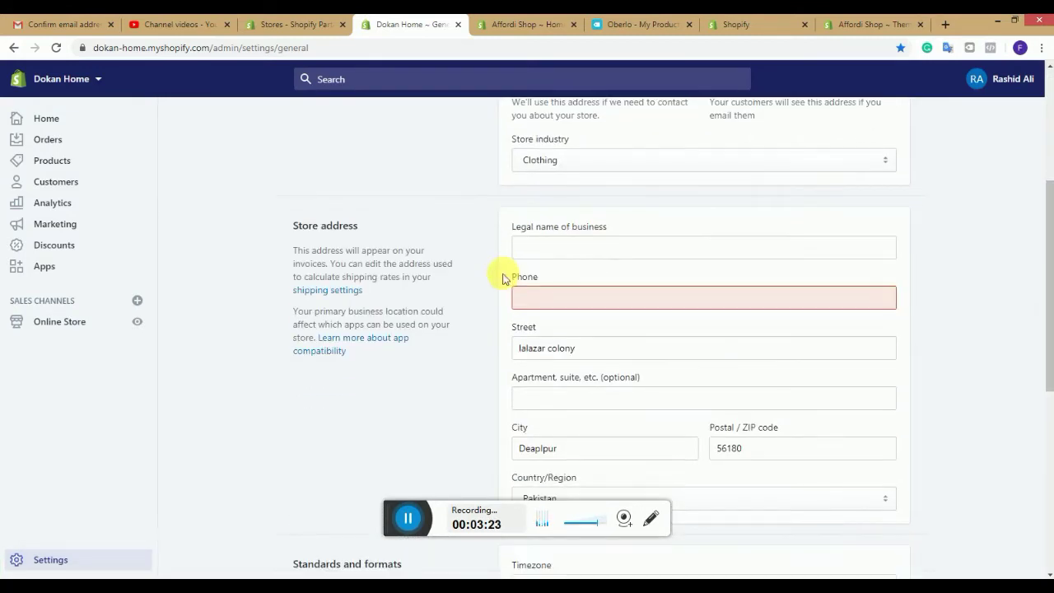
pyautogui.click(558, 298)
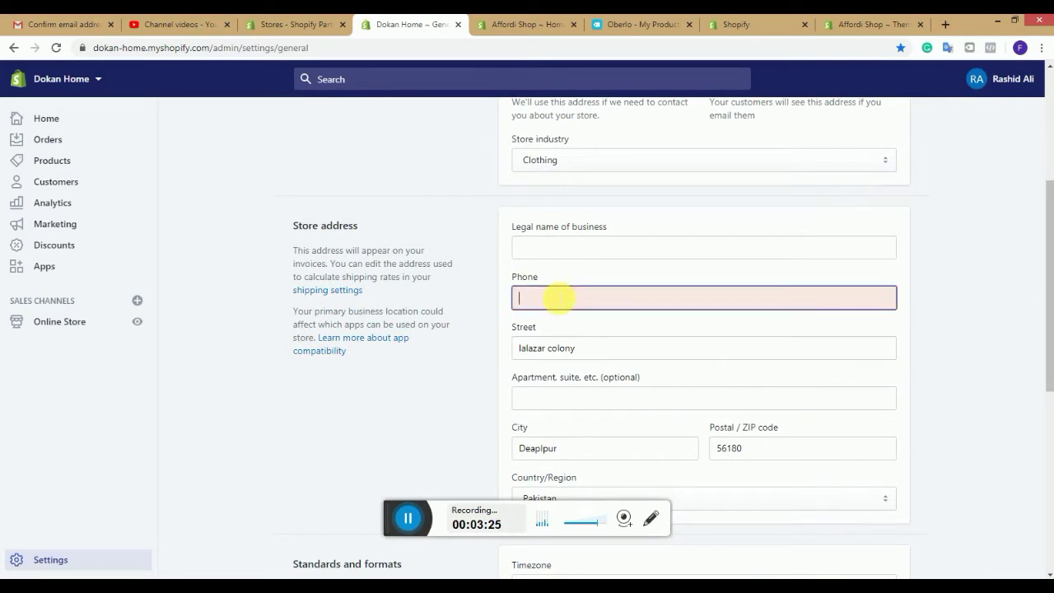
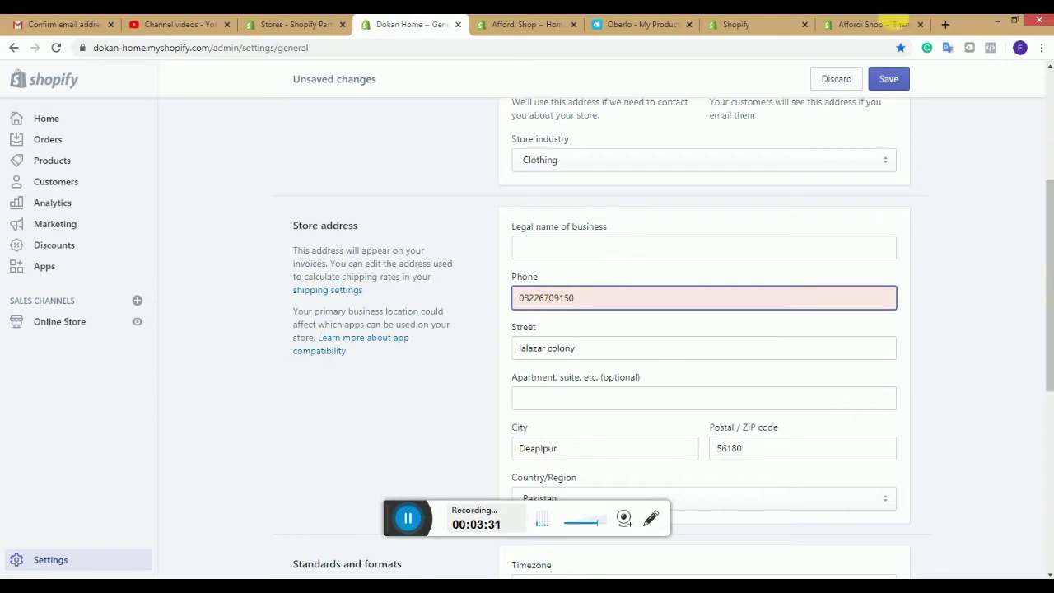
pyautogui.click(903, 77)
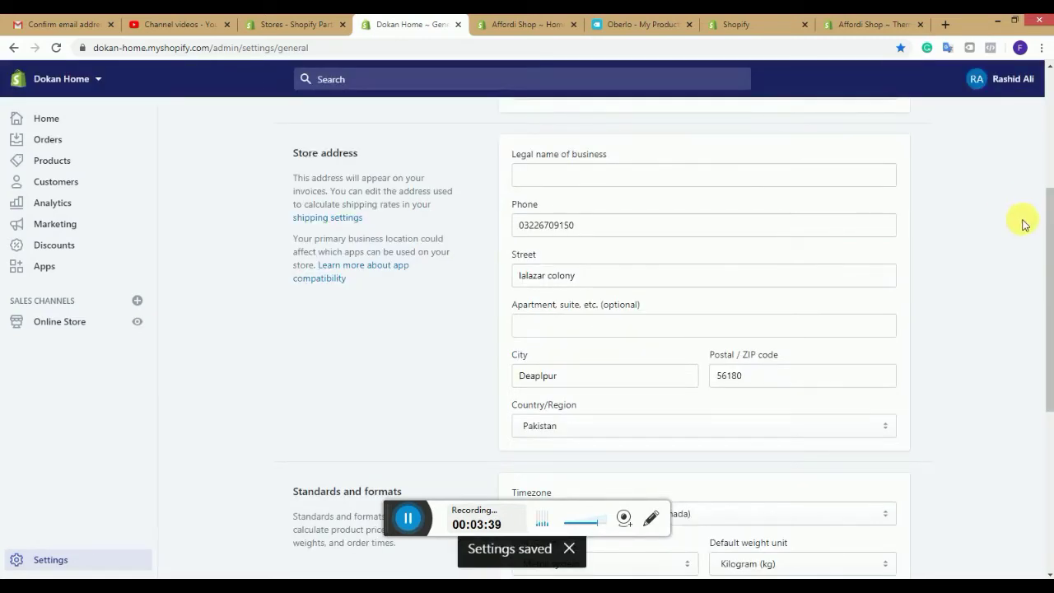
pyautogui.scroll(2, 1046, 223)
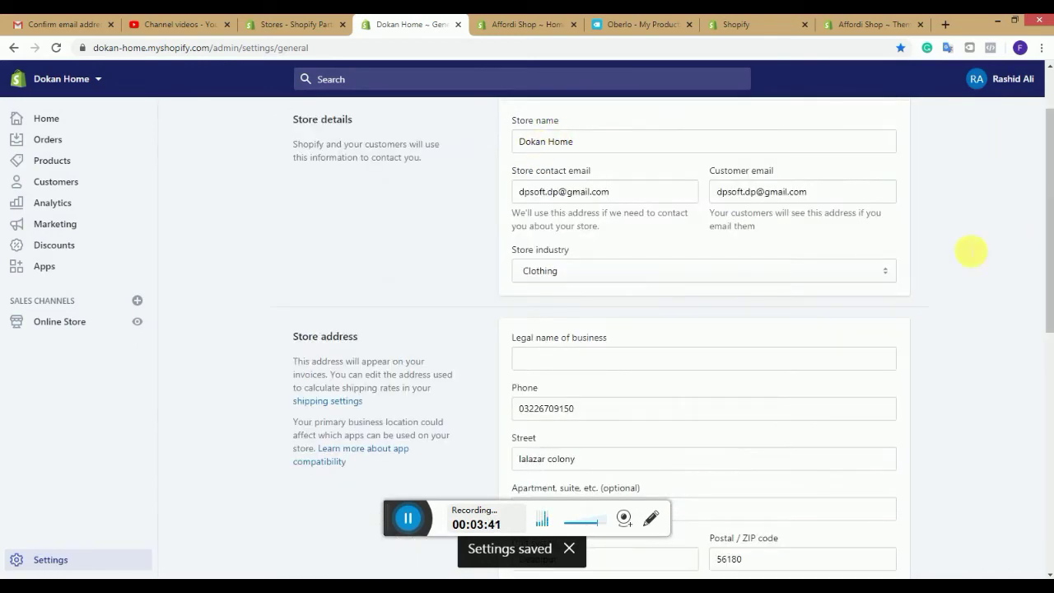
pyautogui.scroll(1, 1047, 247)
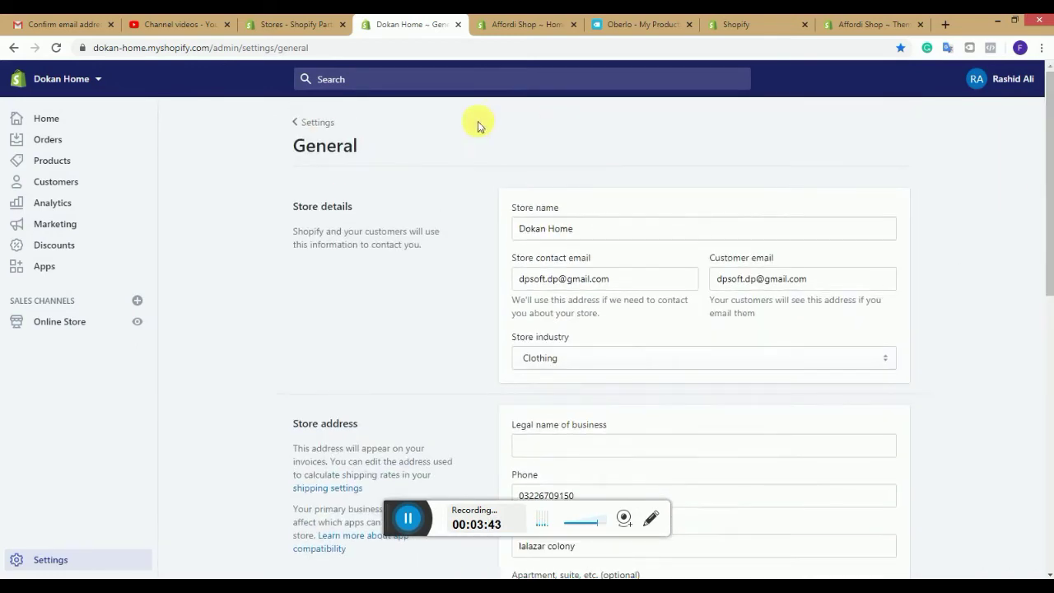
# Step: Look at the Locations settings, then open Plan and permissions from the Settings overview
pyautogui.click(303, 125)
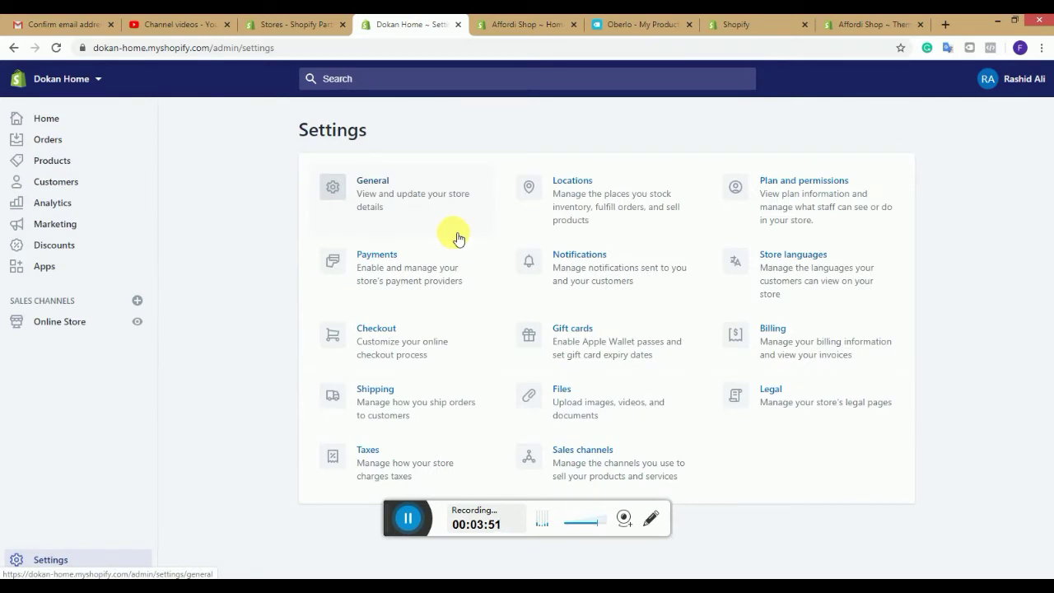
pyautogui.click(580, 215)
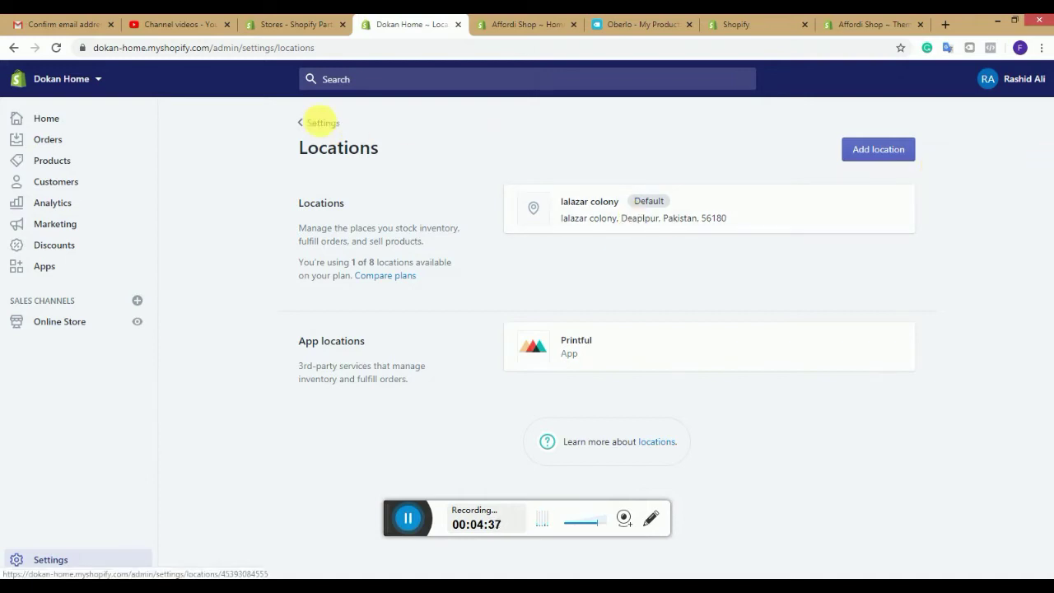
pyautogui.click(321, 123)
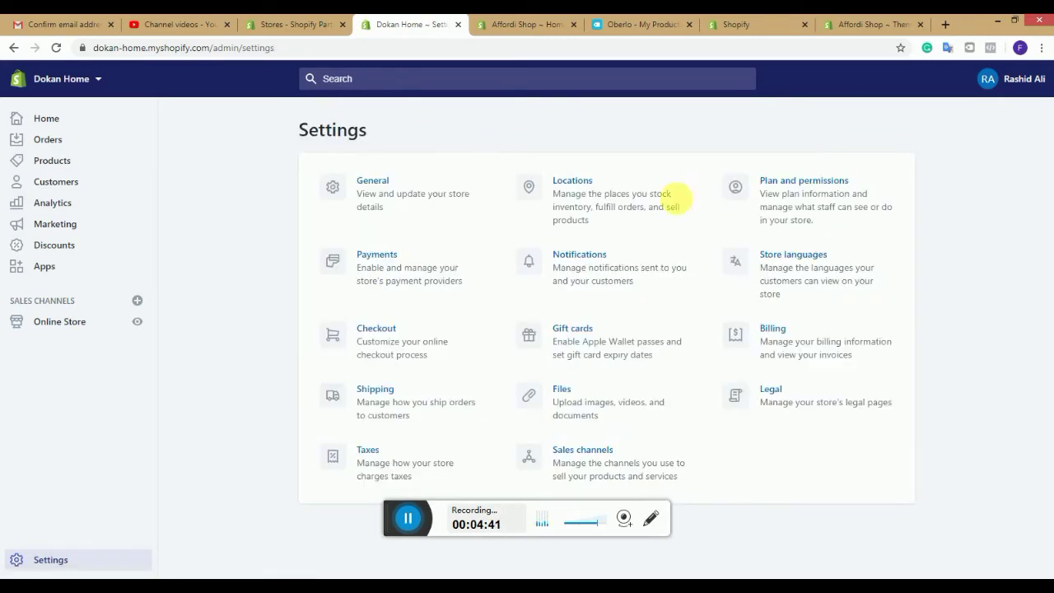
pyautogui.click(779, 204)
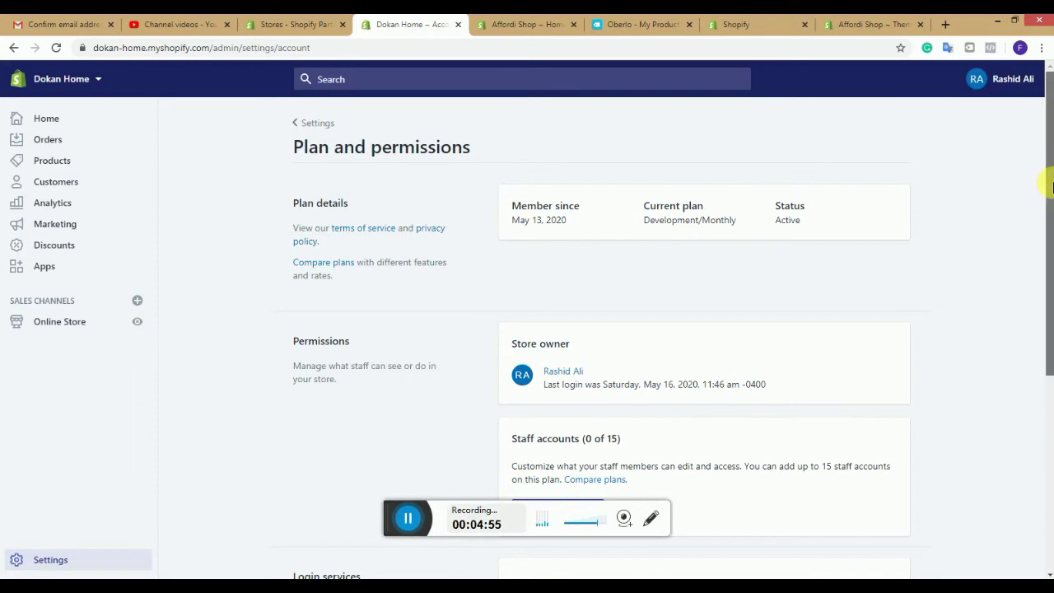
# Step: Start a new staff account, visit the name and e-mail fields, and toggle full permissions off
pyautogui.moveTo(1051, 186); pyautogui.dragTo(1048, 324)
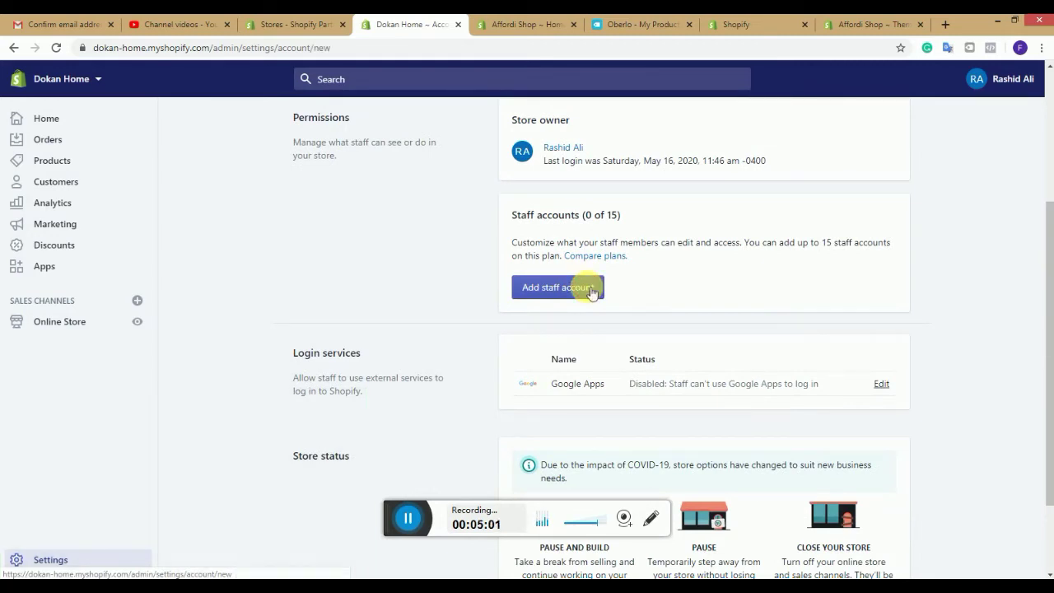
pyautogui.click(589, 290)
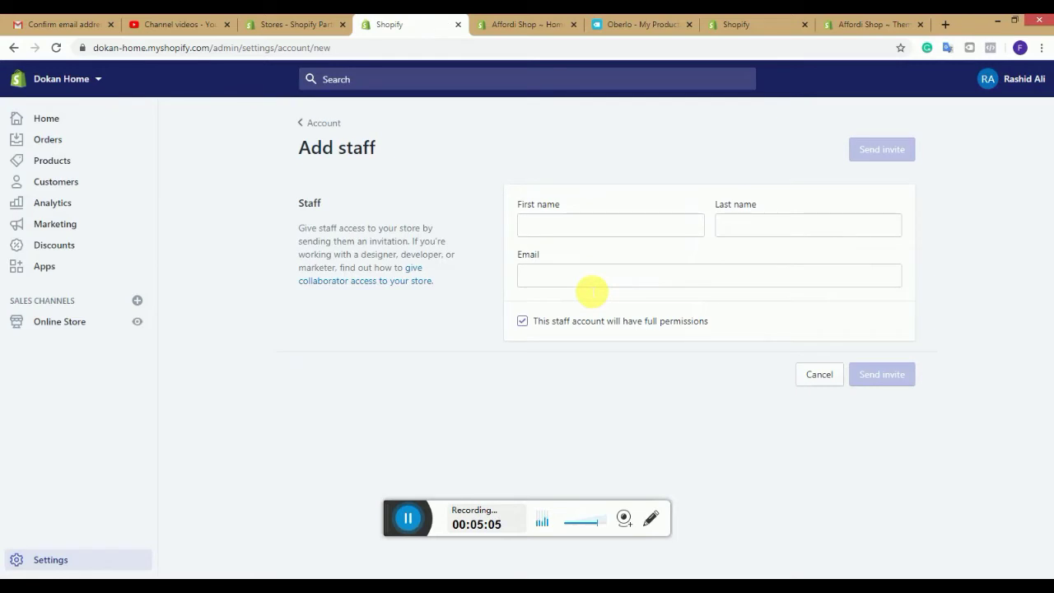
pyautogui.click(578, 224)
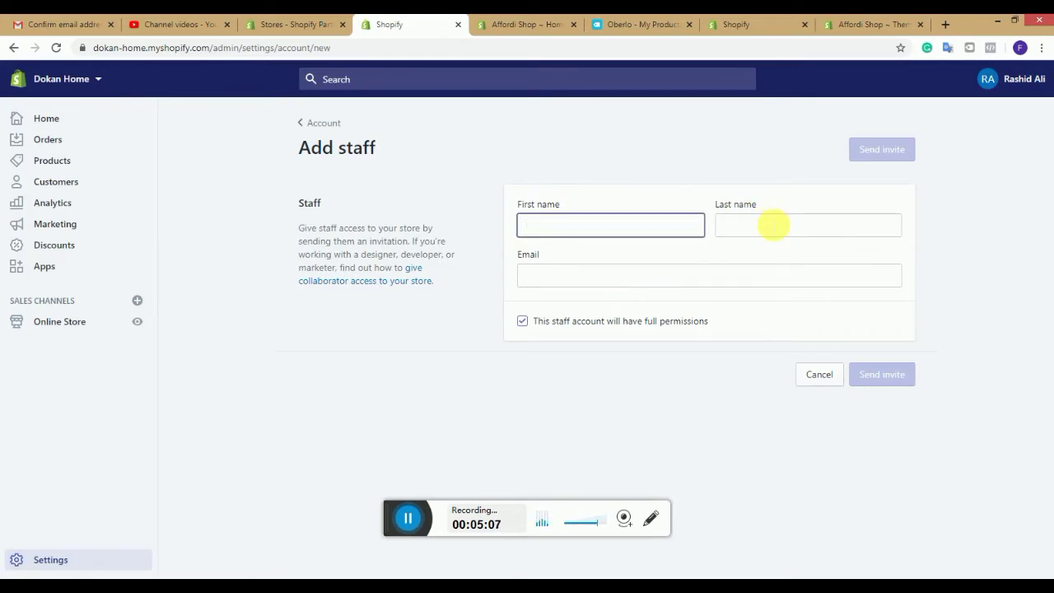
pyautogui.click(774, 224)
pyautogui.click(621, 273)
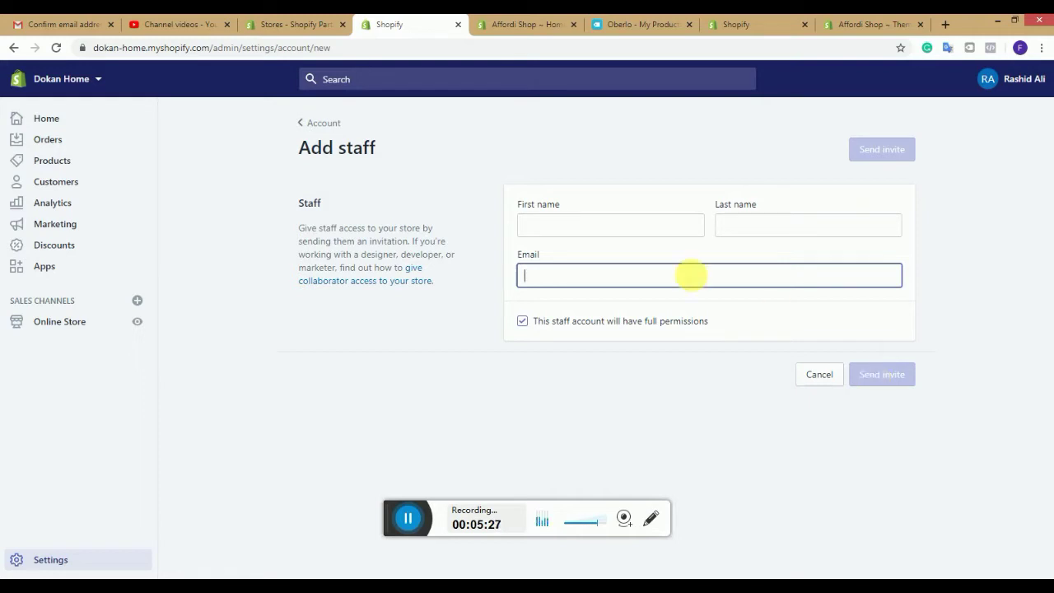
pyautogui.click(525, 326)
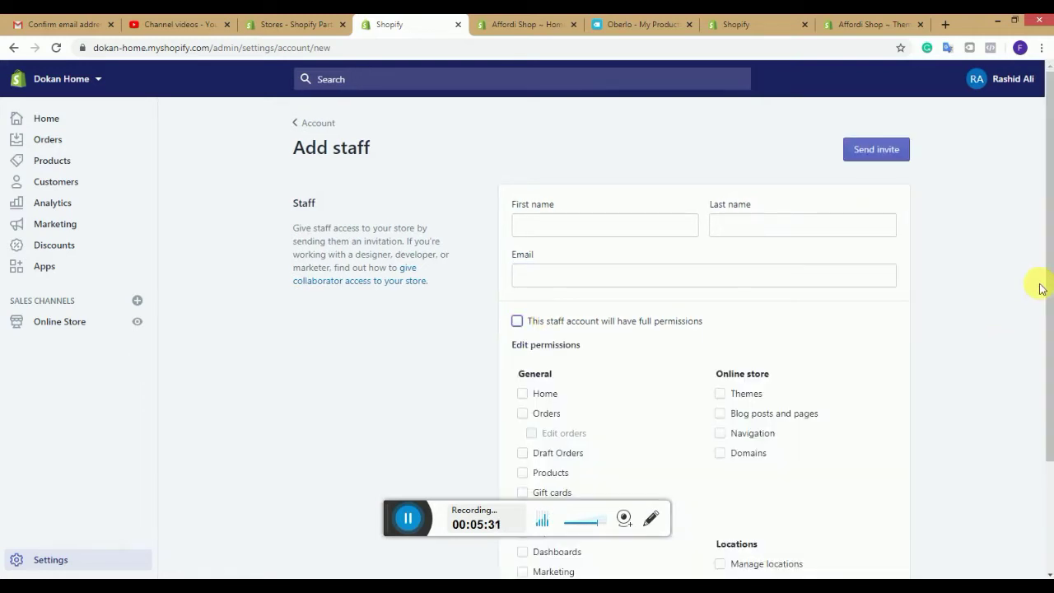
pyautogui.moveTo(1051, 318); pyautogui.dragTo(1049, 381)
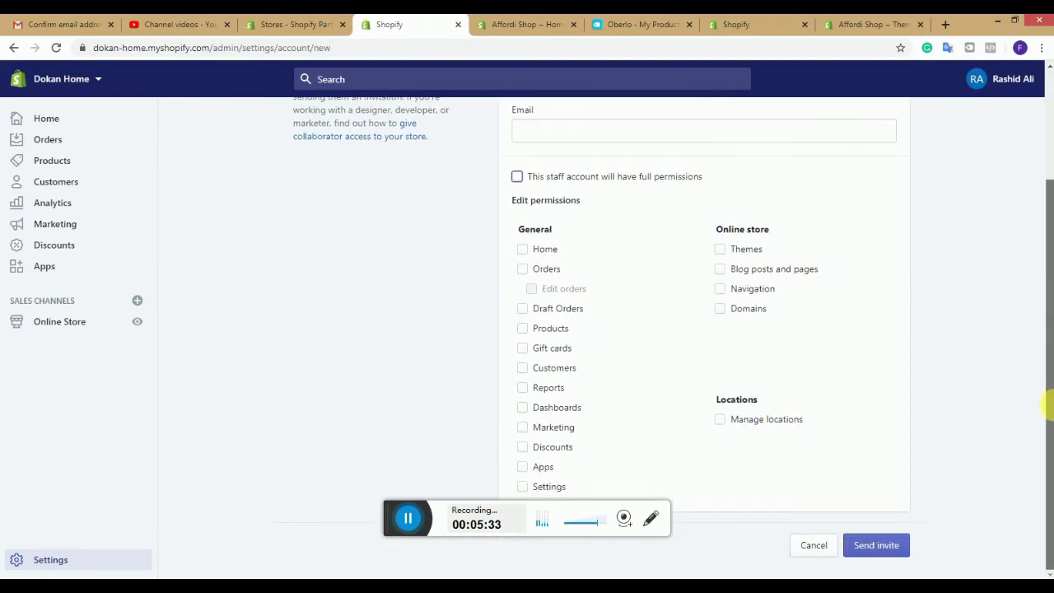
pyautogui.click(518, 177)
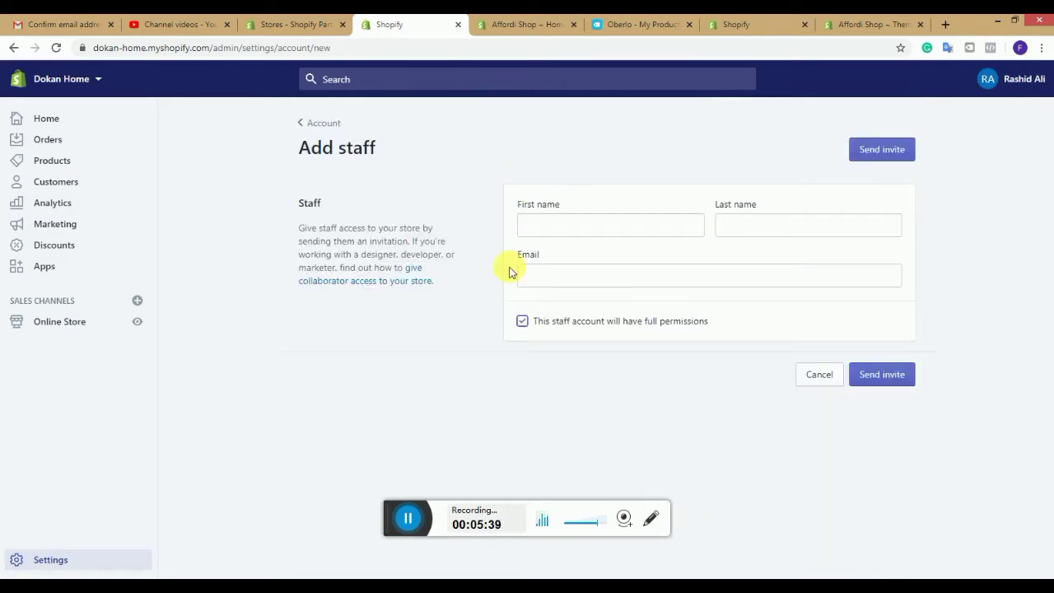
pyautogui.click(526, 322)
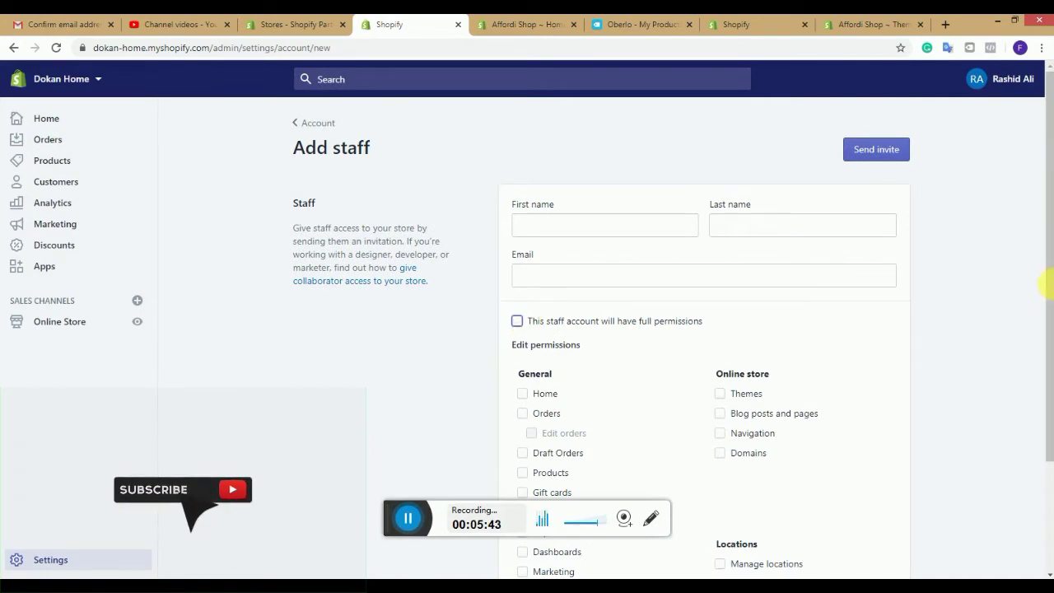
# Step: Try the Home, Orders, Themes and Blog posts permissions, then cancel without inviting anyone
pyautogui.moveTo(1047, 285); pyautogui.dragTo(1050, 391)
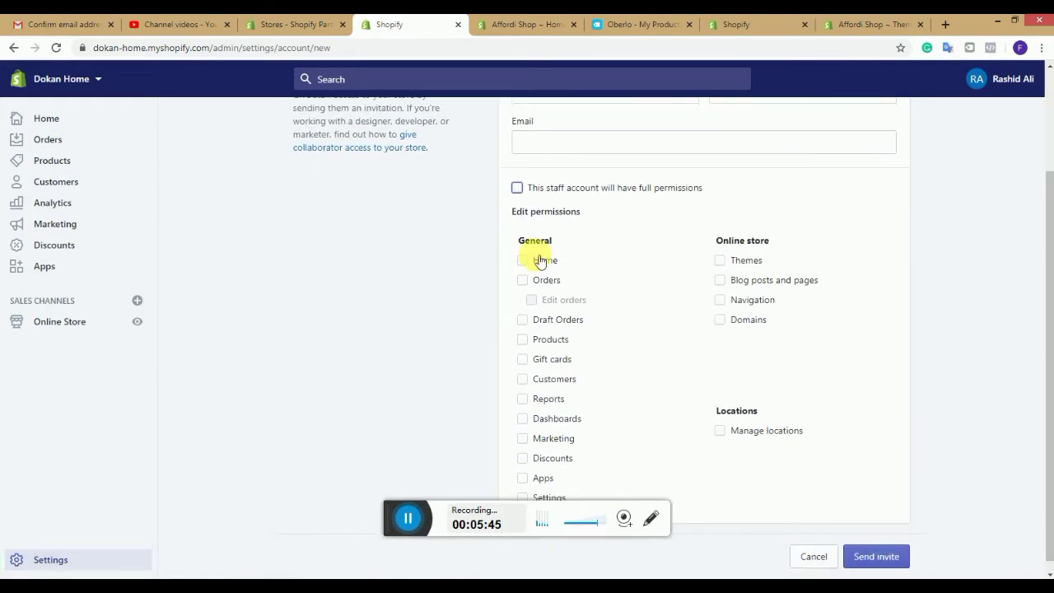
pyautogui.click(523, 260)
pyautogui.click(523, 280)
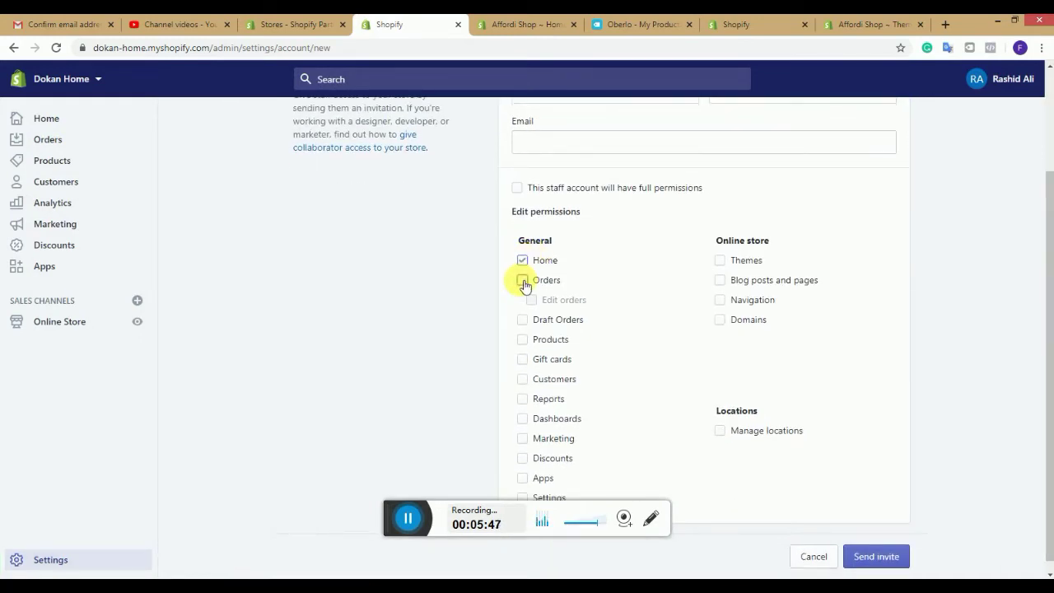
pyautogui.click(720, 261)
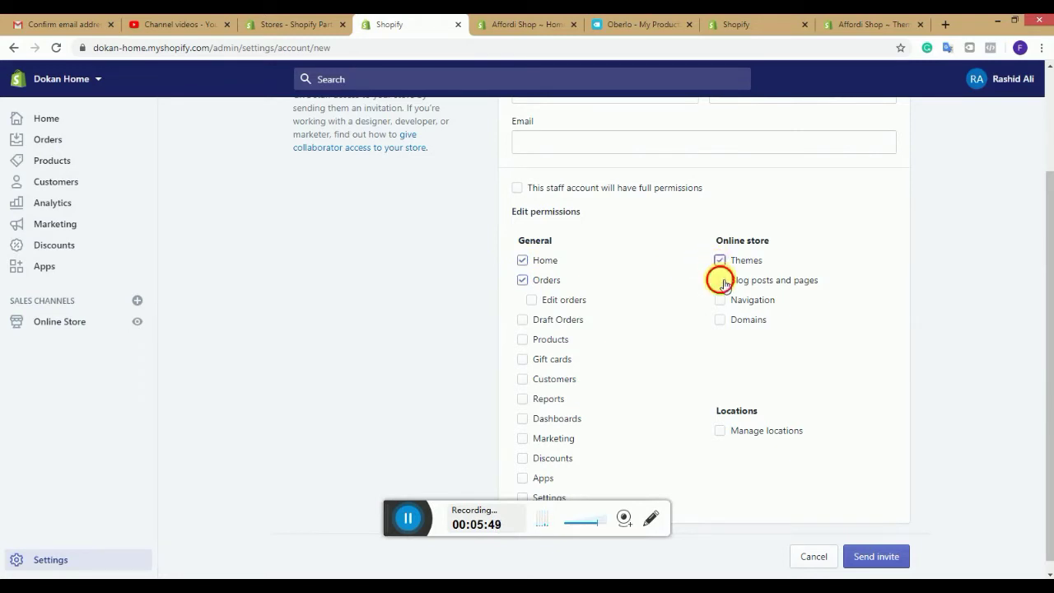
pyautogui.click(720, 280)
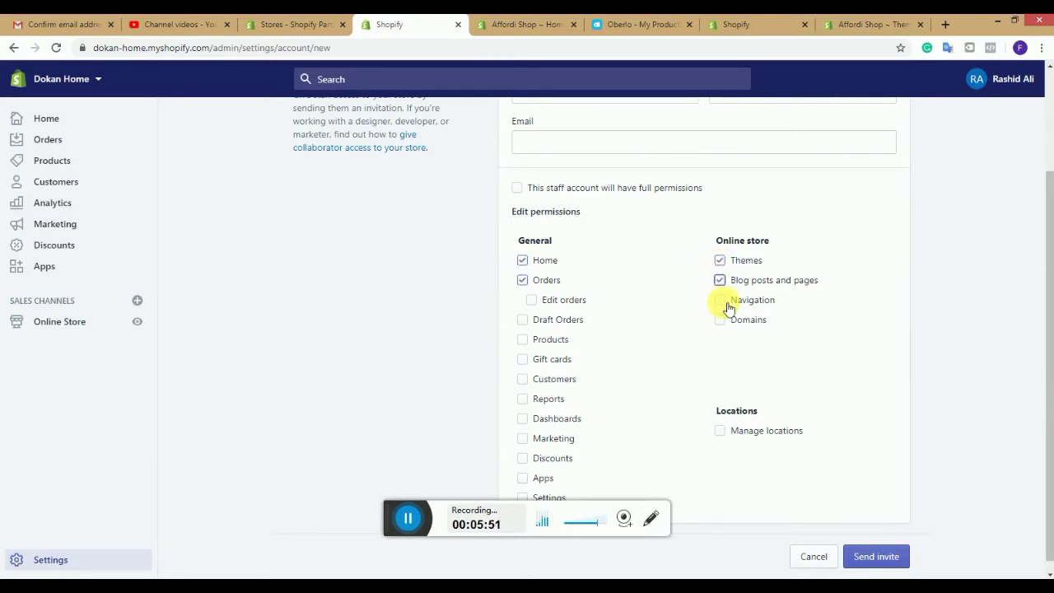
pyautogui.click(720, 281)
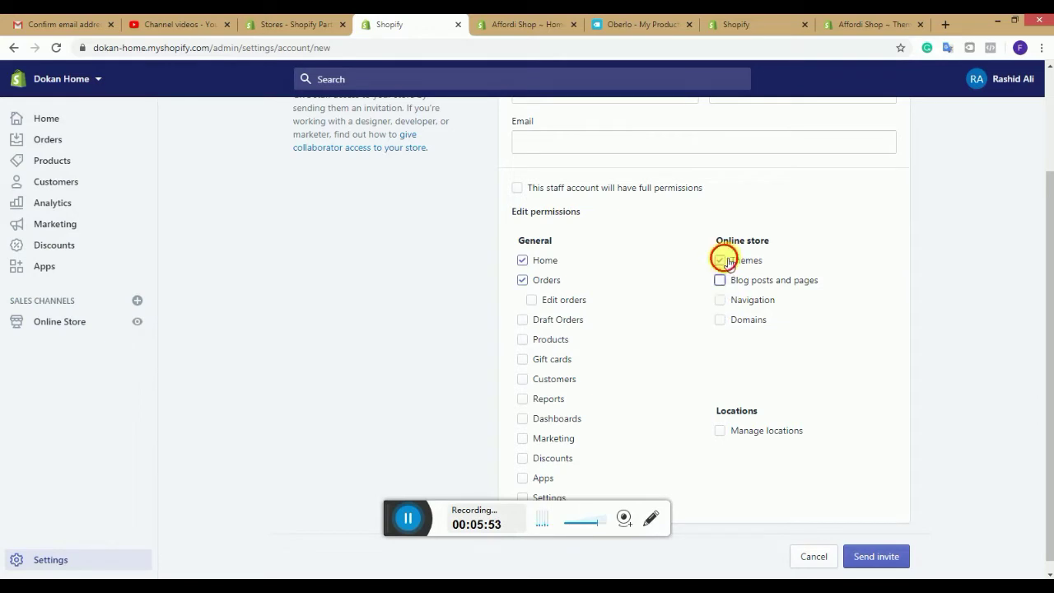
pyautogui.click(720, 260)
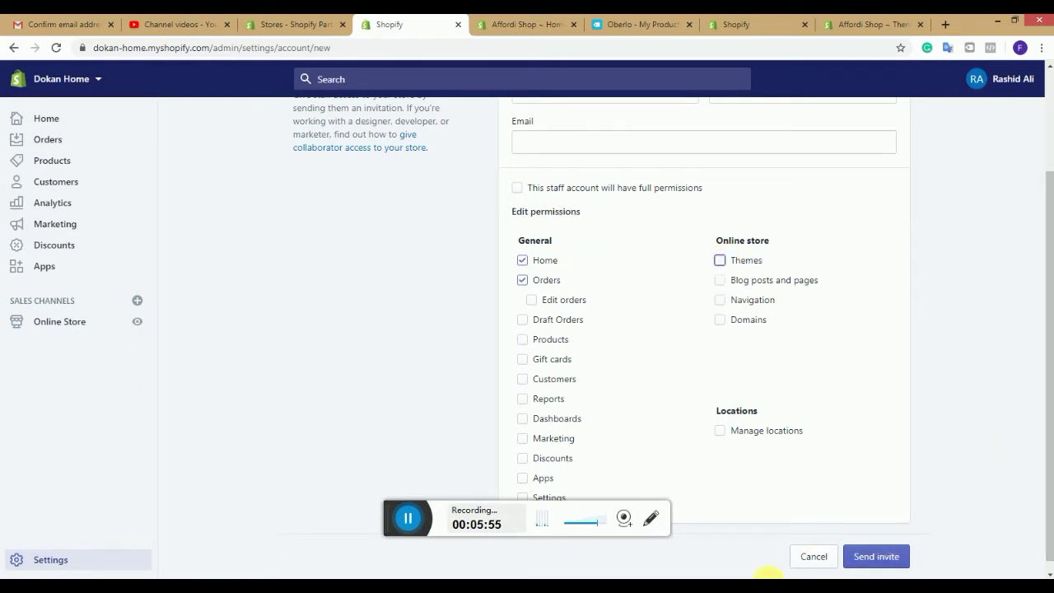
pyautogui.click(814, 557)
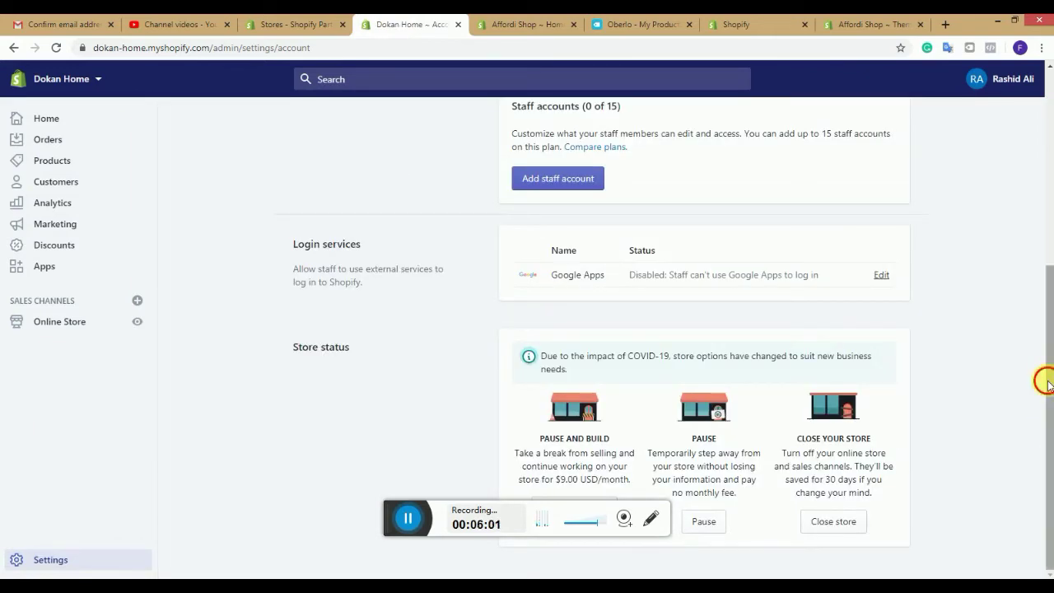
# Step: Scroll down to the Store status options and back, then return to the Settings overview
pyautogui.moveTo(1049, 385); pyautogui.dragTo(1050, 458)
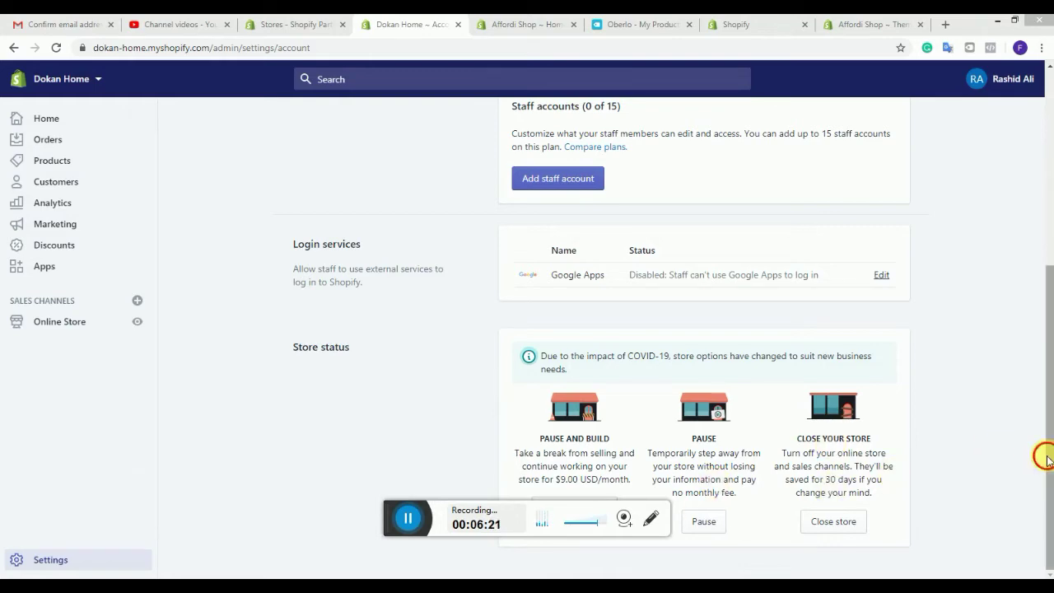
pyautogui.scroll(2, 1034, 268)
pyautogui.scroll(3, 1037, 301)
pyautogui.scroll(-5, 1042, 412)
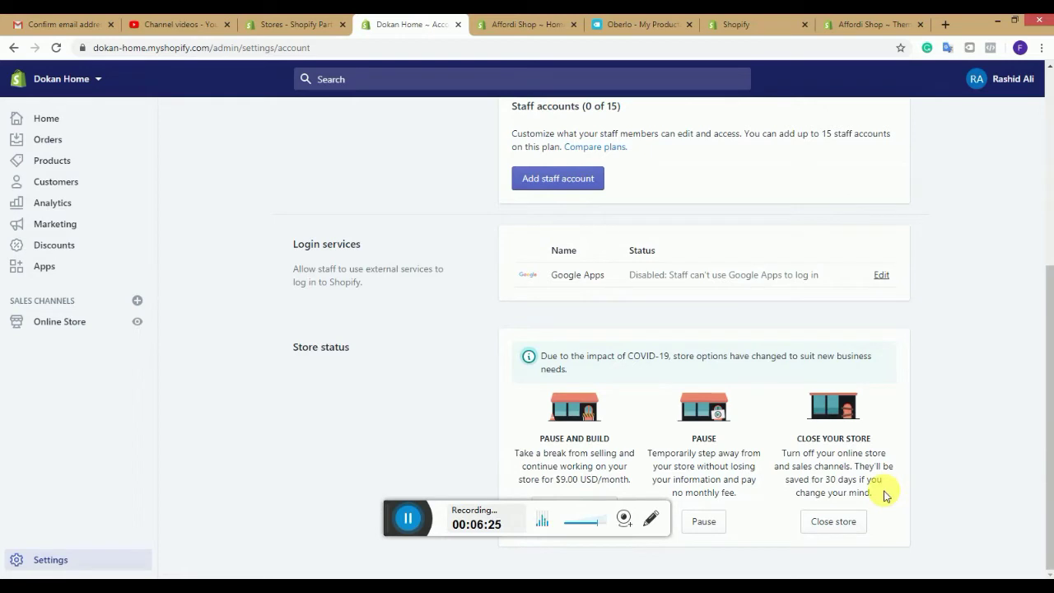
pyautogui.moveTo(1038, 431); pyautogui.dragTo(1040, 212)
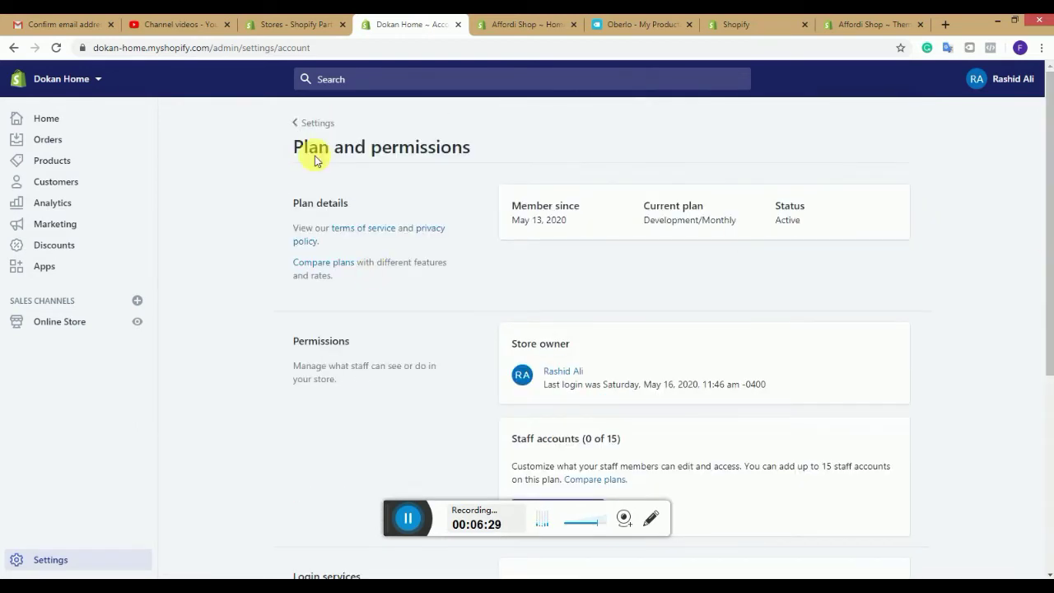
pyautogui.click(308, 121)
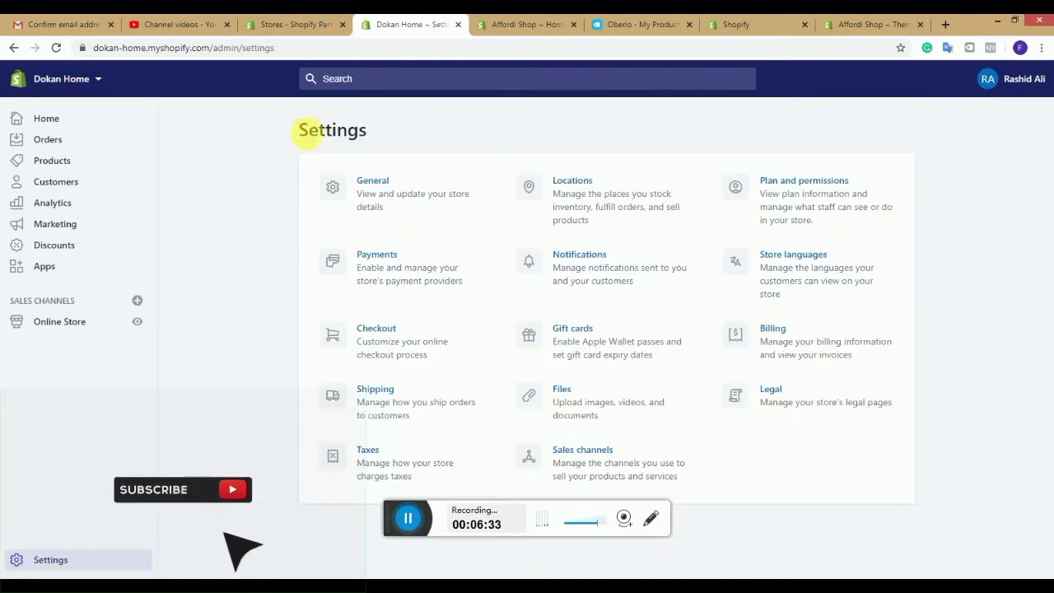
# Step: Start PayPal Express Checkout activation from Payments settings, then return to the Dokan Home admin tab
pyautogui.click(393, 253)
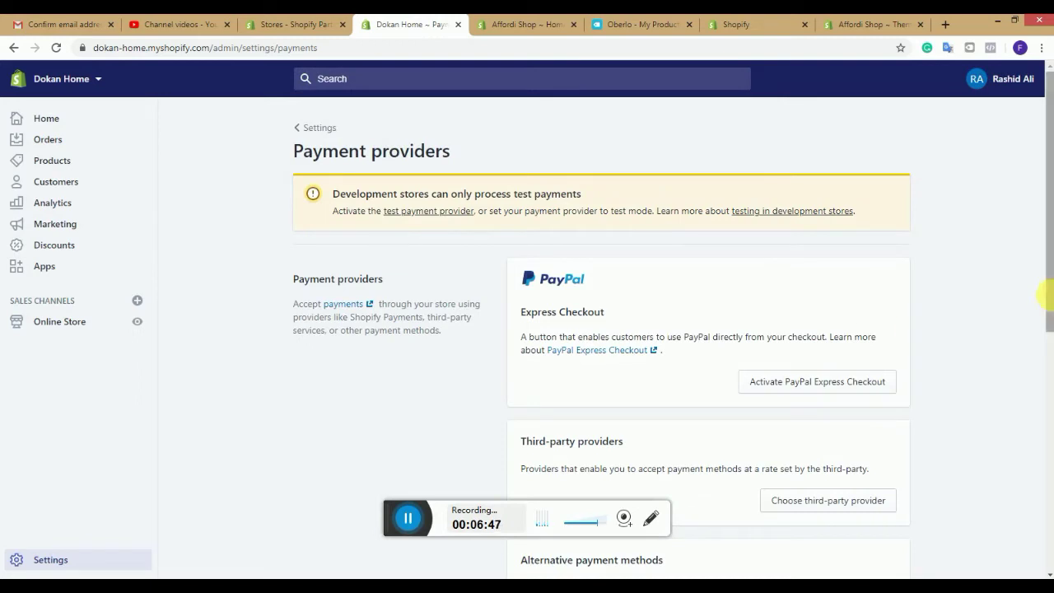
pyautogui.scroll(-1, 1050, 327)
pyautogui.moveTo(1051, 338); pyautogui.dragTo(1049, 370)
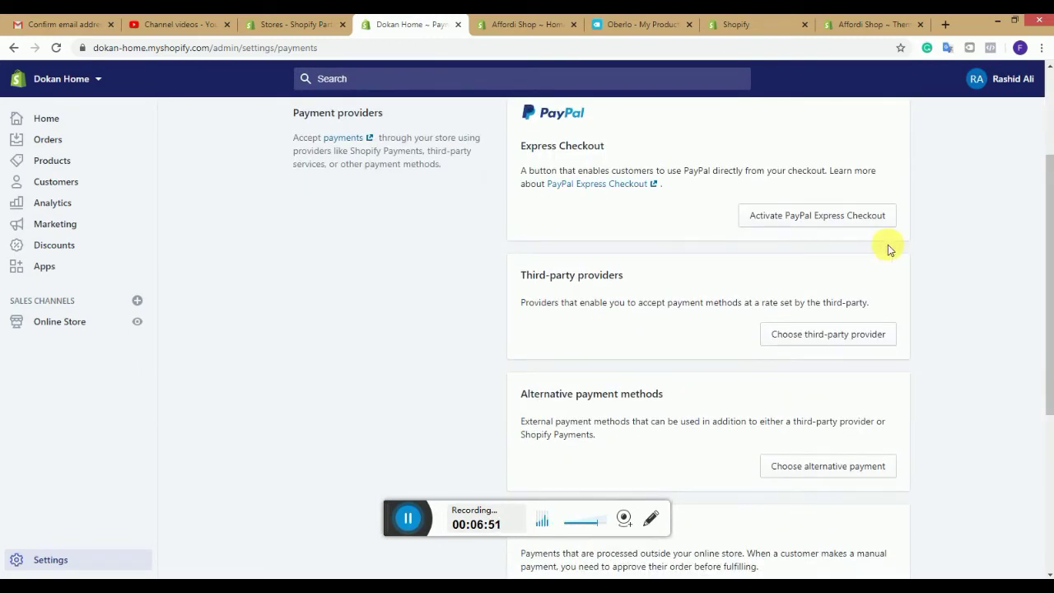
pyautogui.click(850, 220)
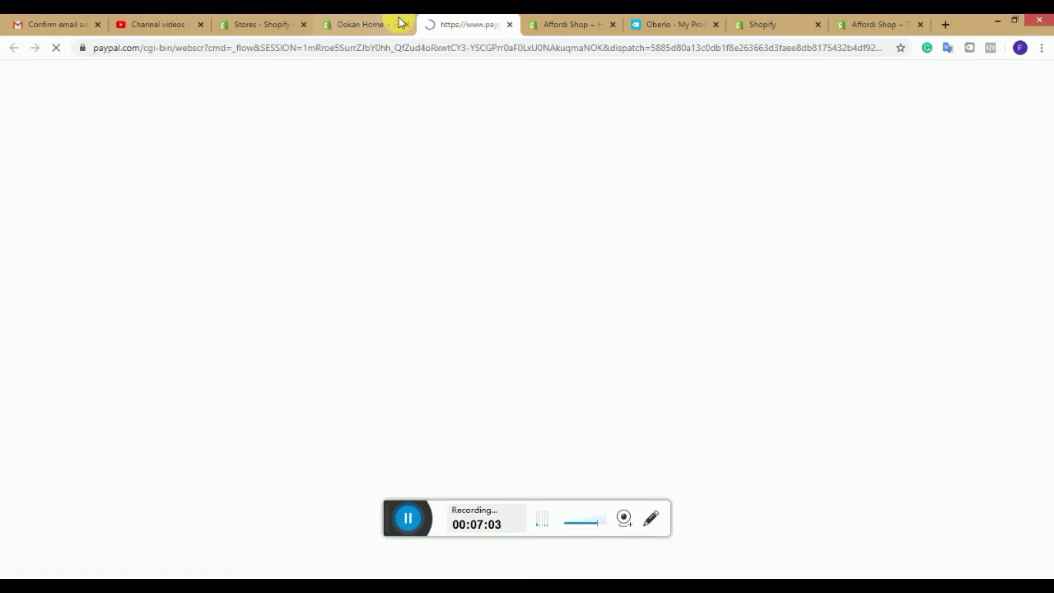
pyautogui.click(401, 22)
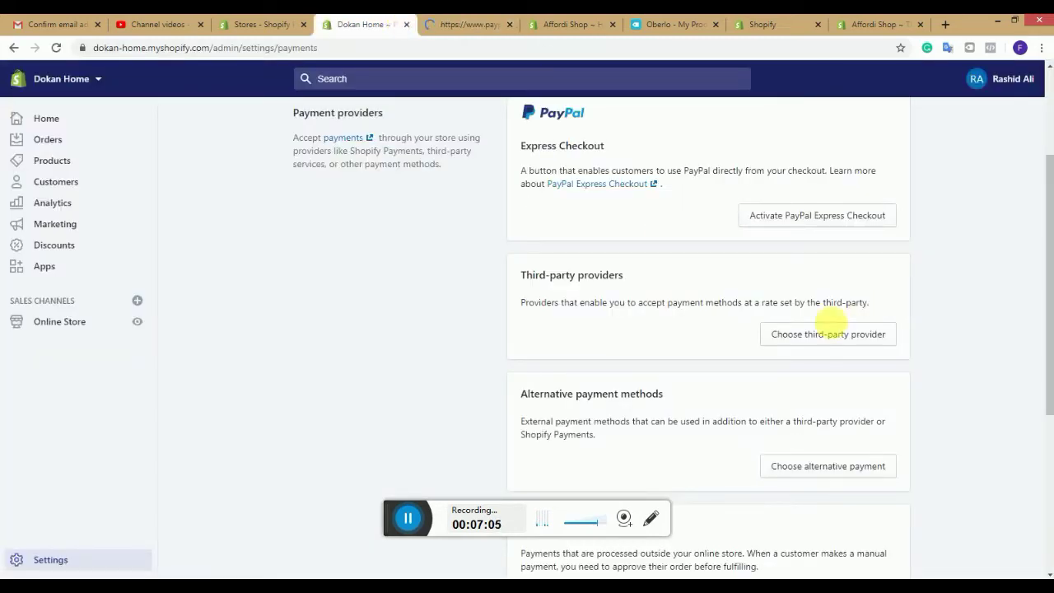
pyautogui.click(830, 332)
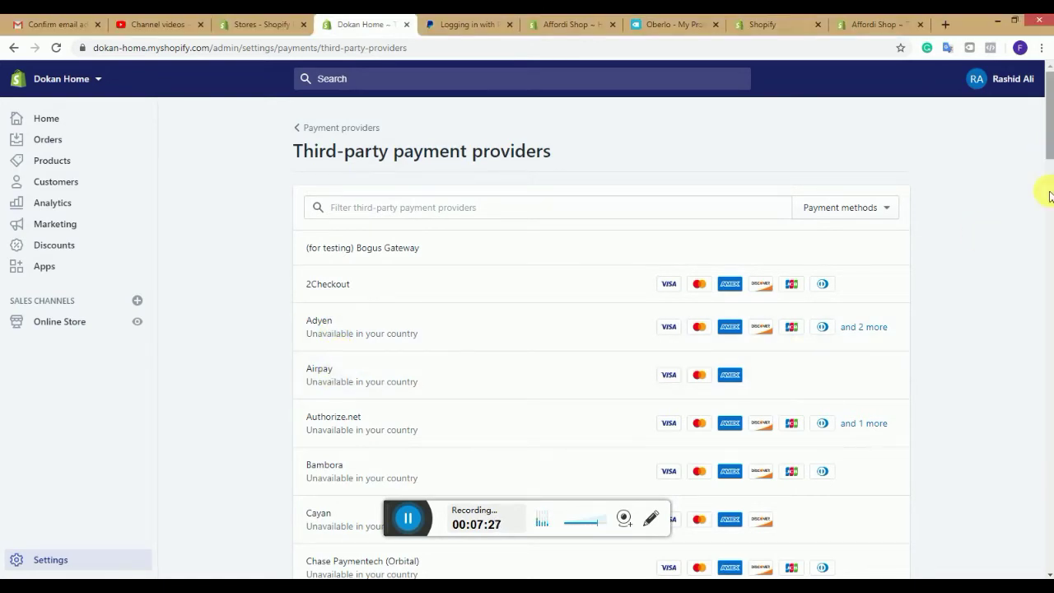
pyautogui.scroll(-7, 1050, 195)
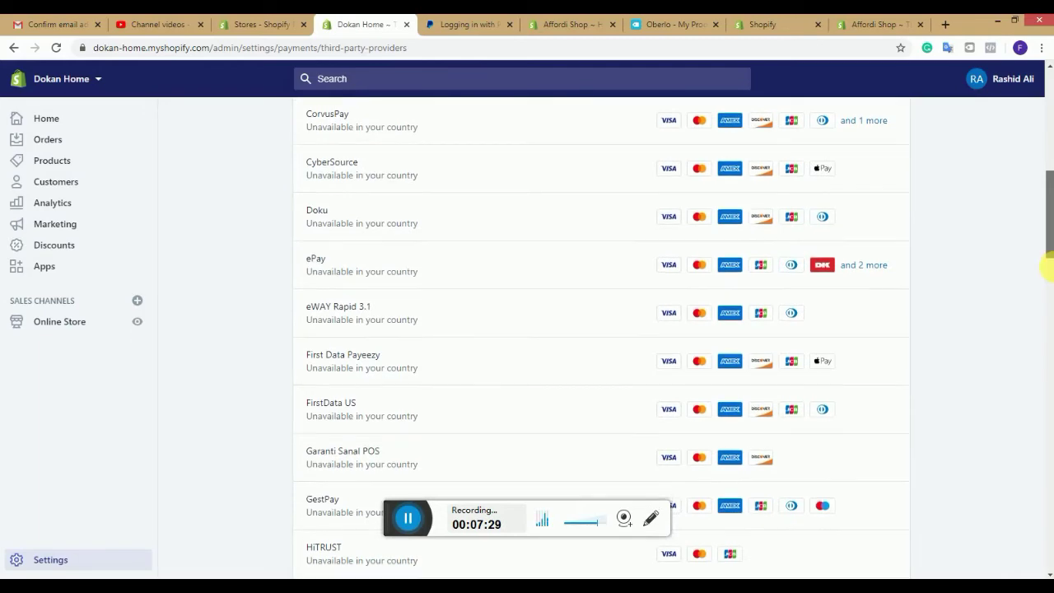
pyautogui.moveTo(1048, 268); pyautogui.dragTo(1030, 136)
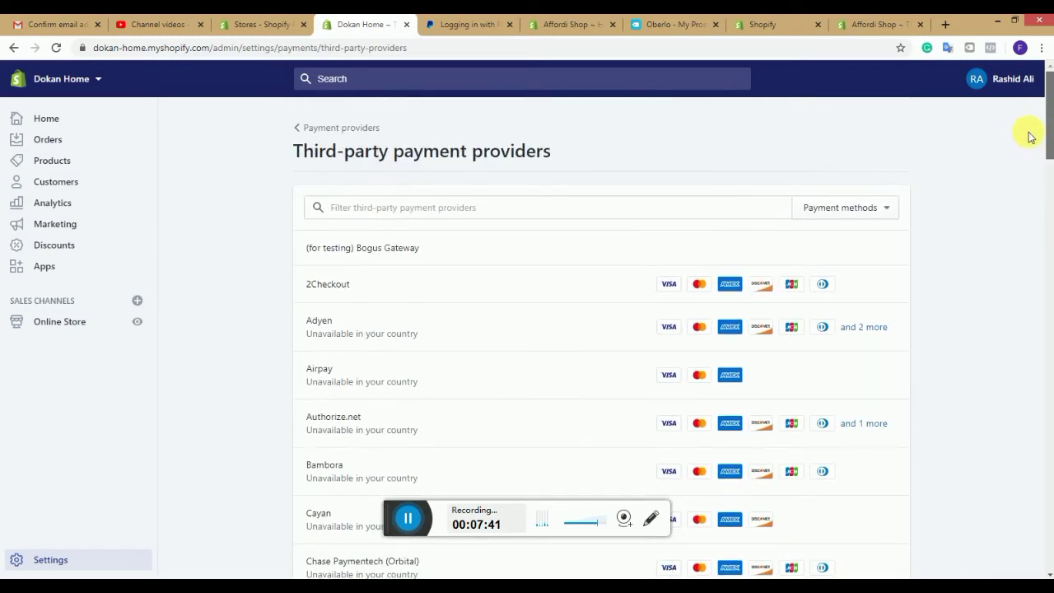
pyautogui.click(298, 127)
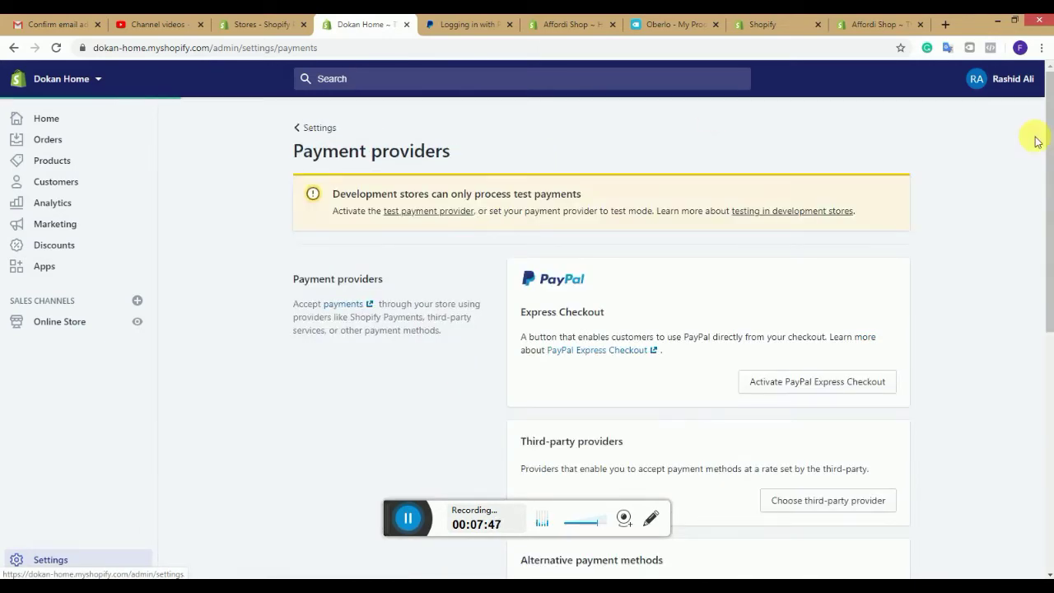
pyautogui.moveTo(1047, 143); pyautogui.dragTo(1050, 268)
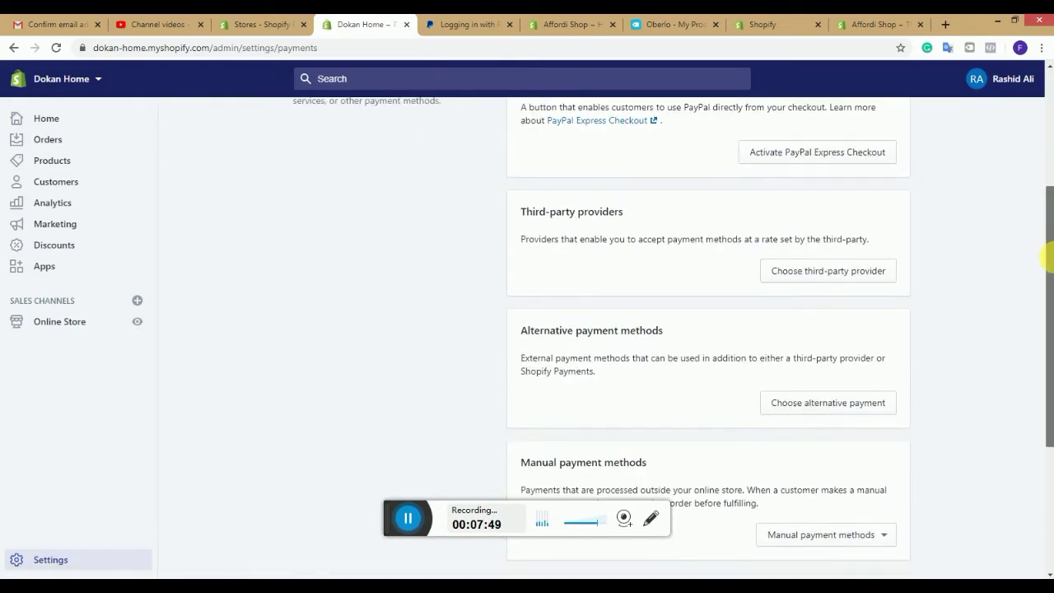
pyautogui.click(863, 405)
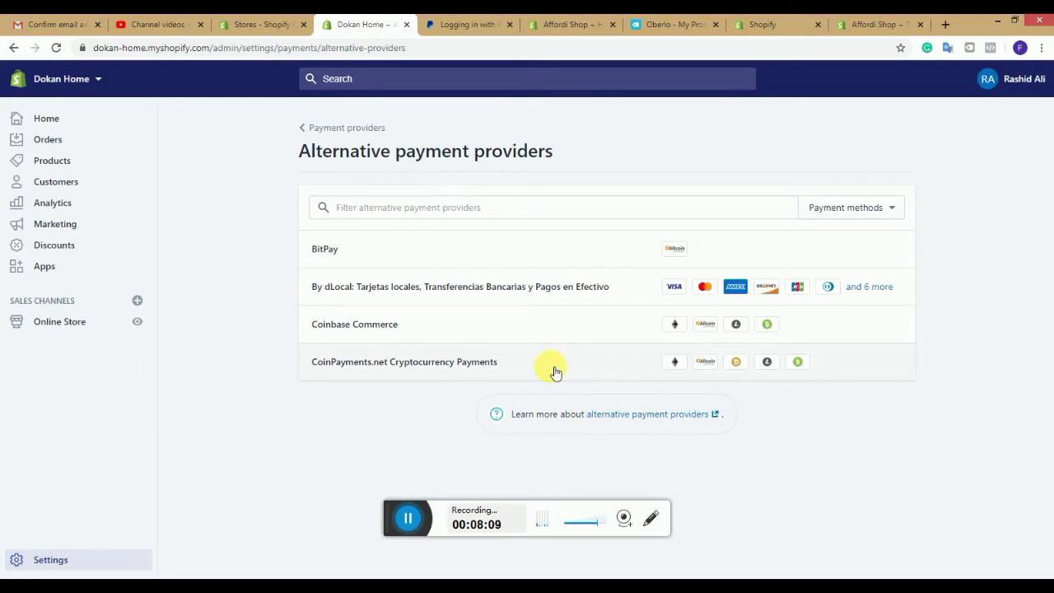
pyautogui.click(309, 126)
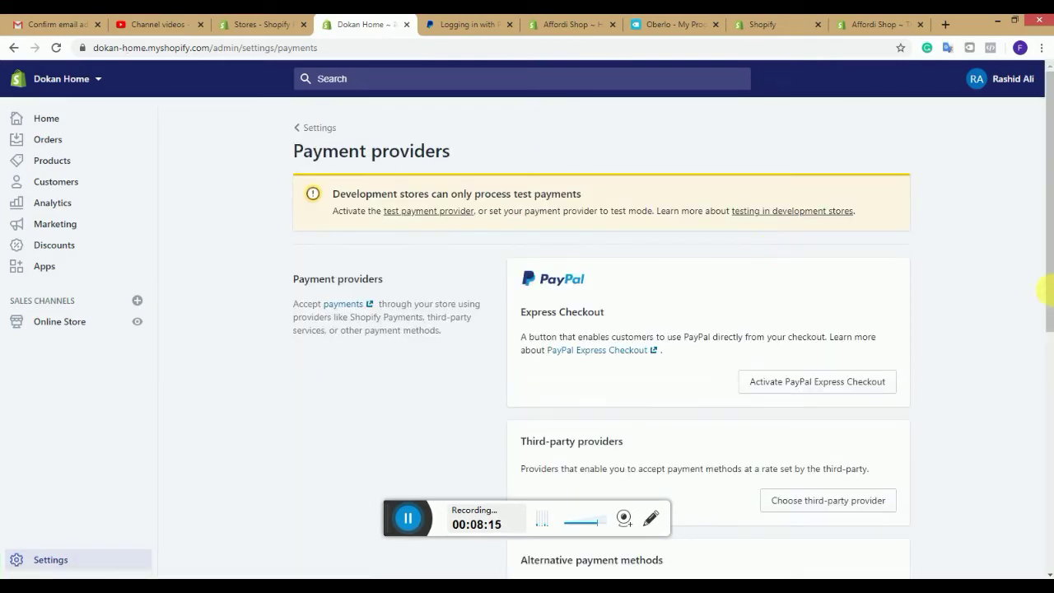
pyautogui.moveTo(1050, 289); pyautogui.dragTo(1049, 497)
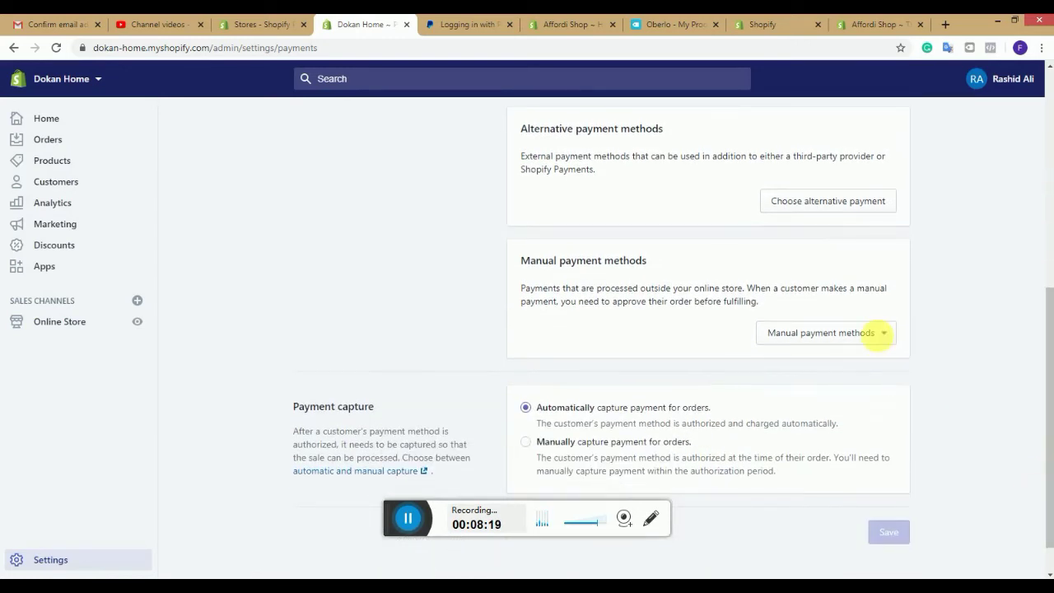
pyautogui.click(883, 340)
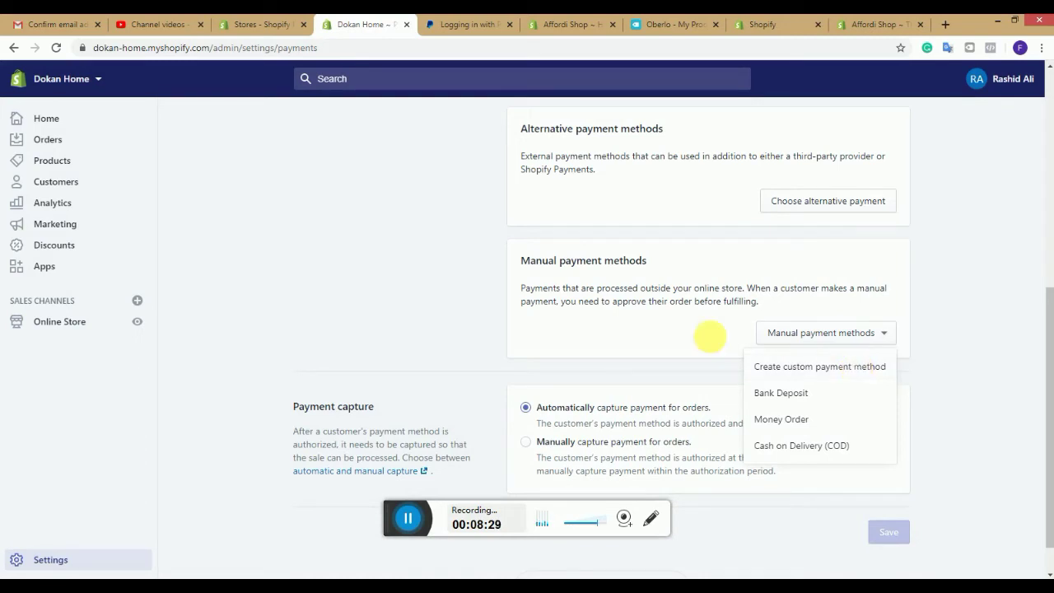
pyautogui.click(1047, 376)
pyautogui.moveTo(1047, 376); pyautogui.dragTo(1034, 164)
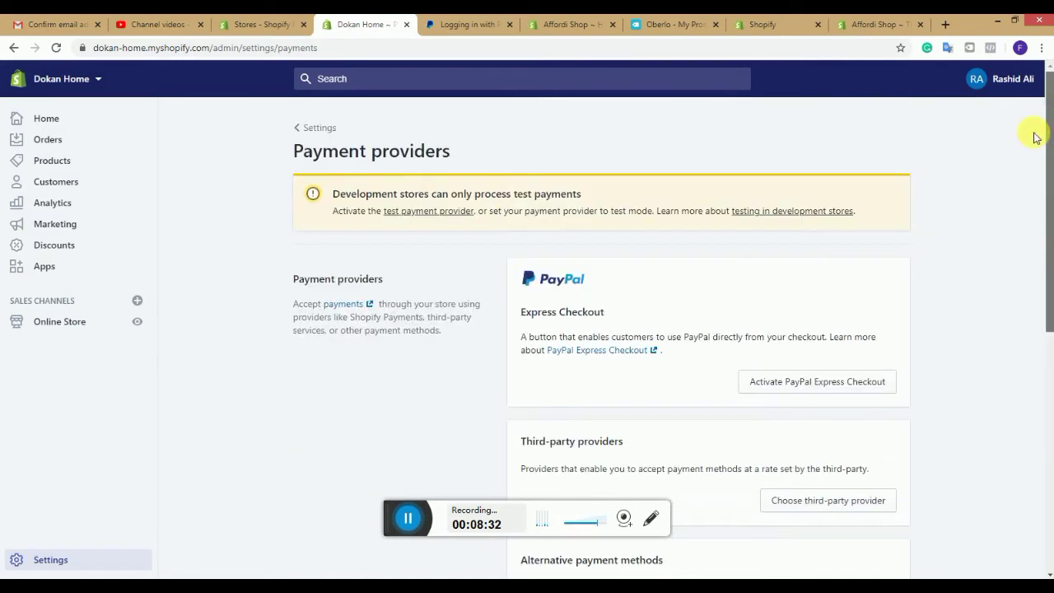
# Step: Scroll through the Notifications page's order templates and webhooks, then go back to the Settings overview
pyautogui.click(306, 129)
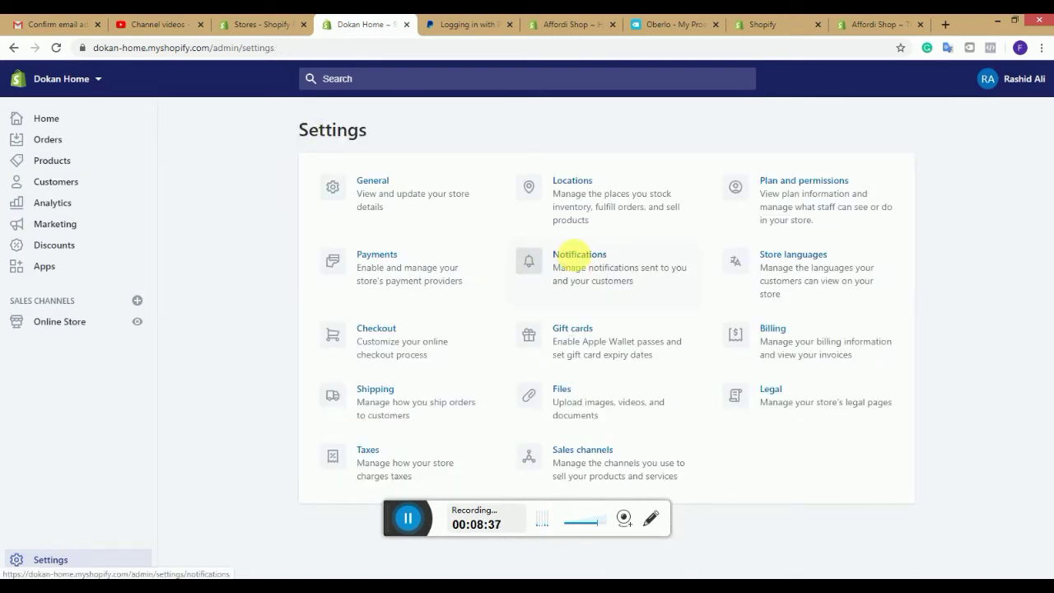
pyautogui.click(579, 261)
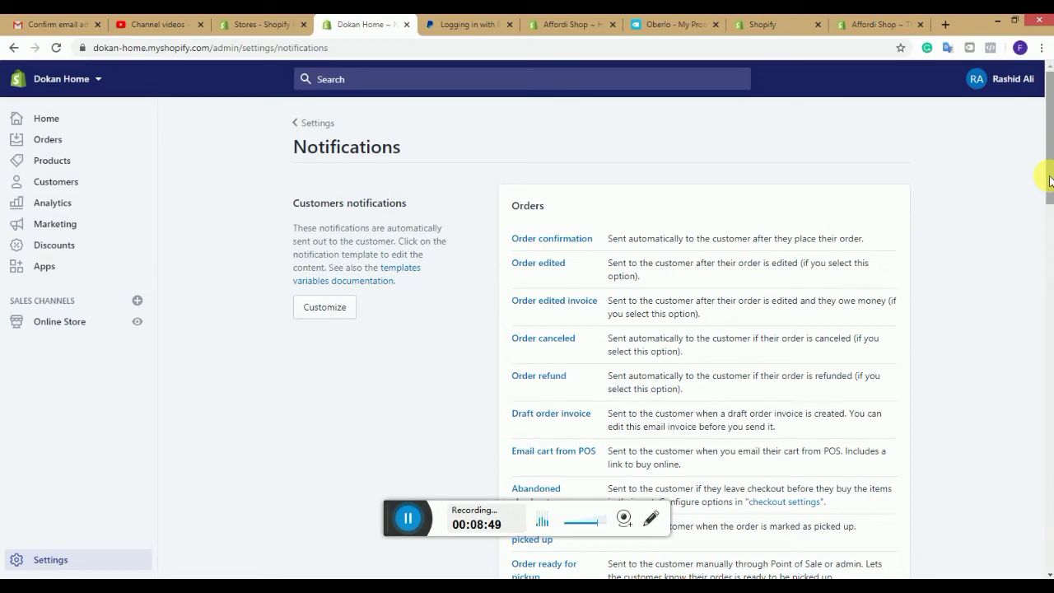
pyautogui.moveTo(1050, 180); pyautogui.dragTo(1051, 200)
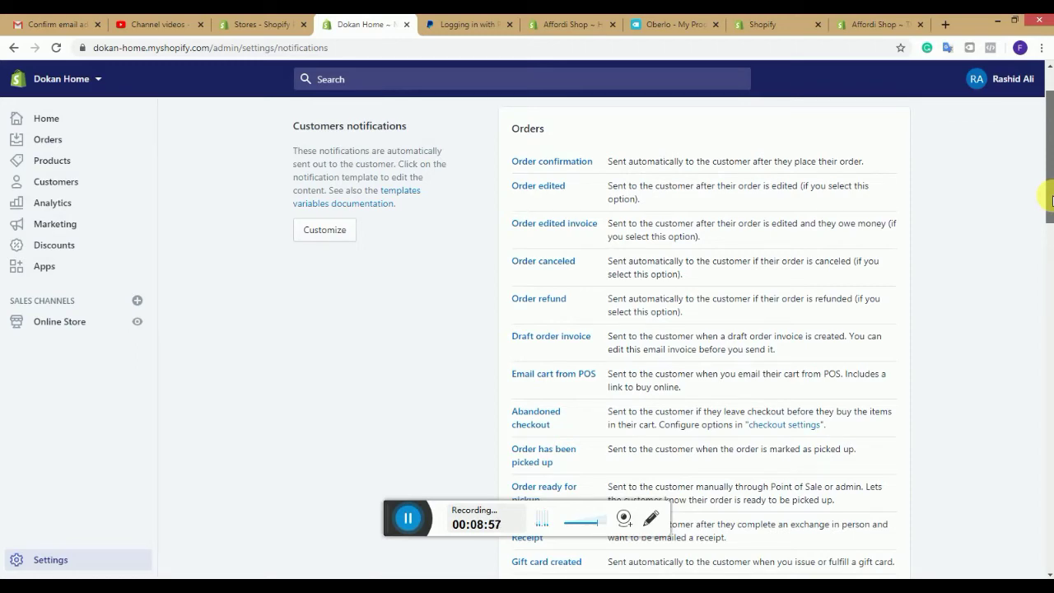
pyautogui.moveTo(1051, 200); pyautogui.dragTo(1046, 371)
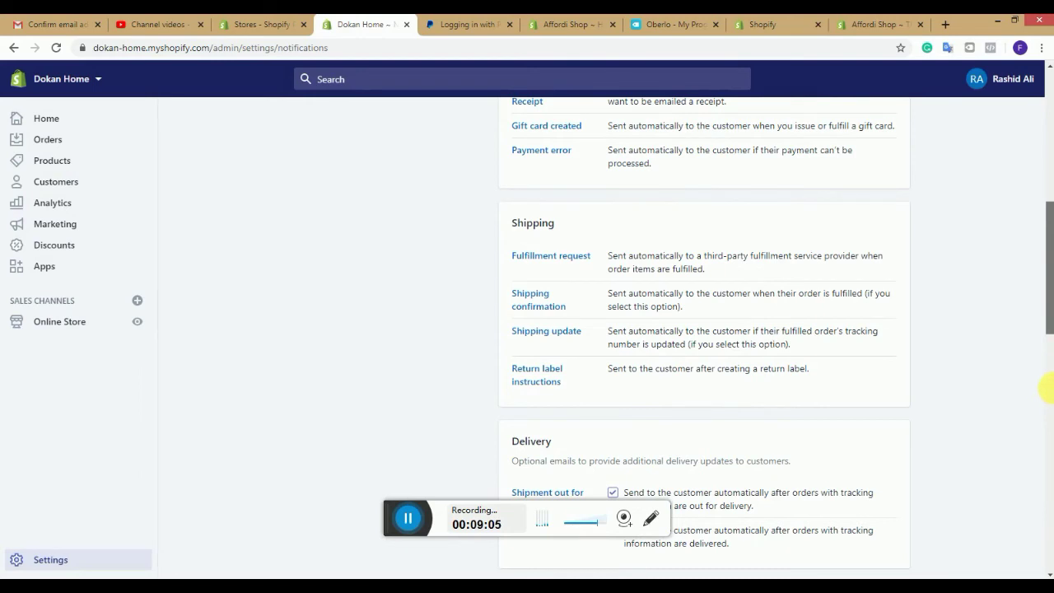
pyautogui.moveTo(1048, 328); pyautogui.dragTo(1047, 391)
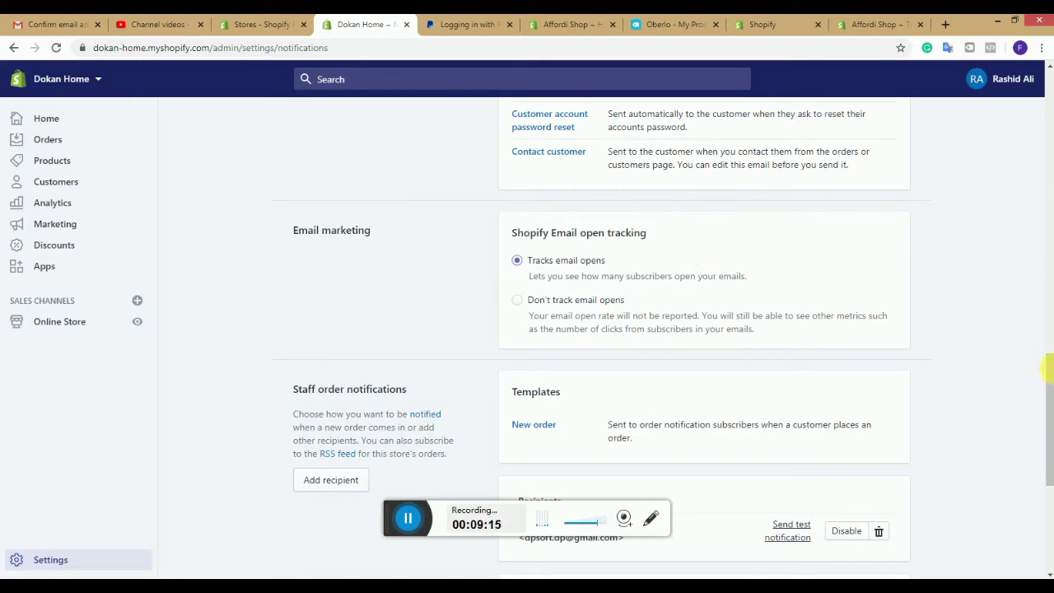
pyautogui.moveTo(1046, 379); pyautogui.dragTo(1048, 453)
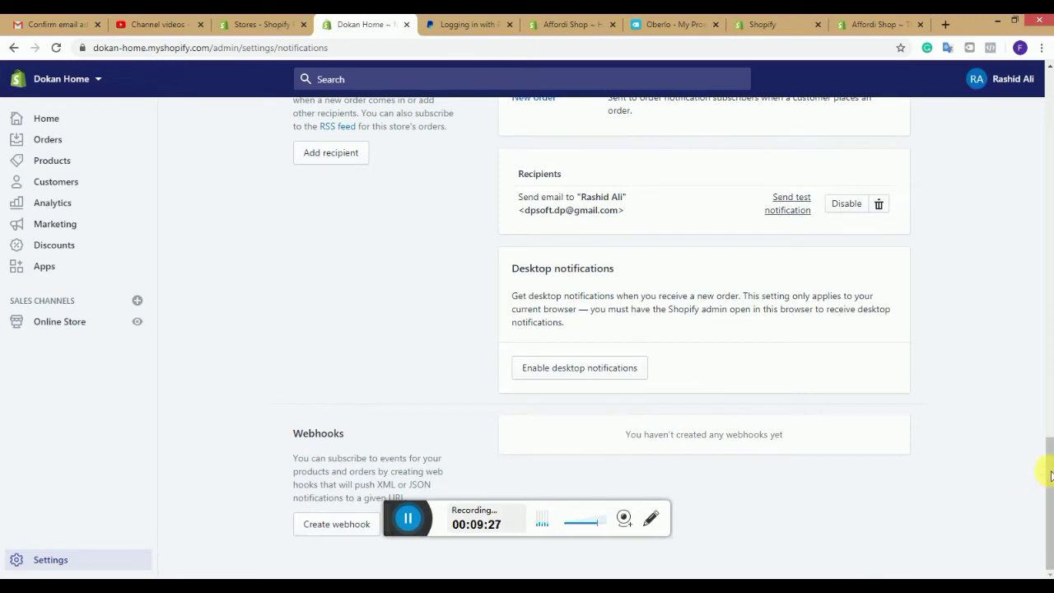
pyautogui.moveTo(1051, 475); pyautogui.dragTo(1044, 71)
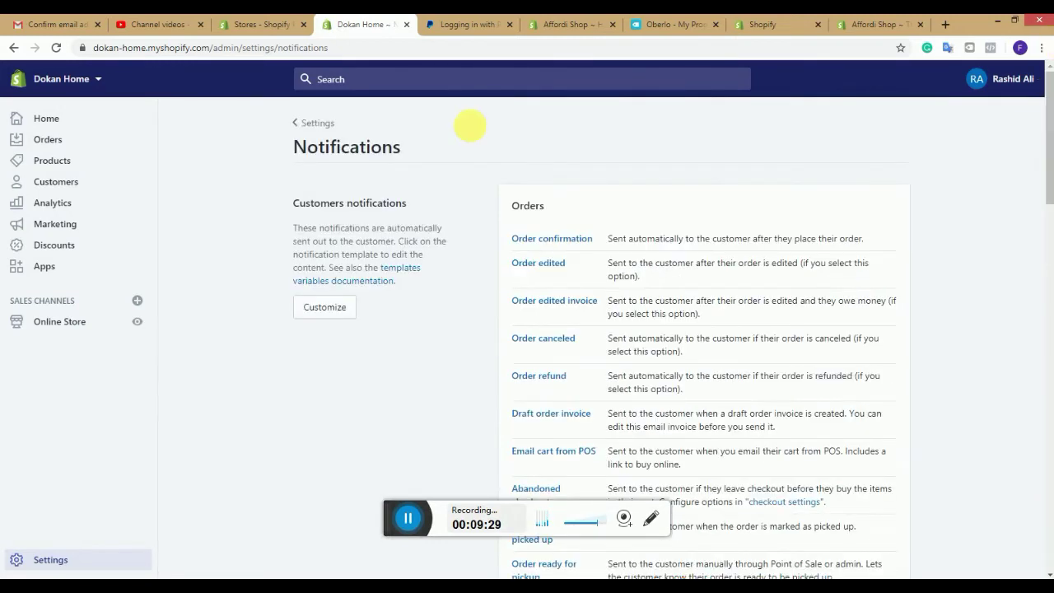
pyautogui.click(321, 122)
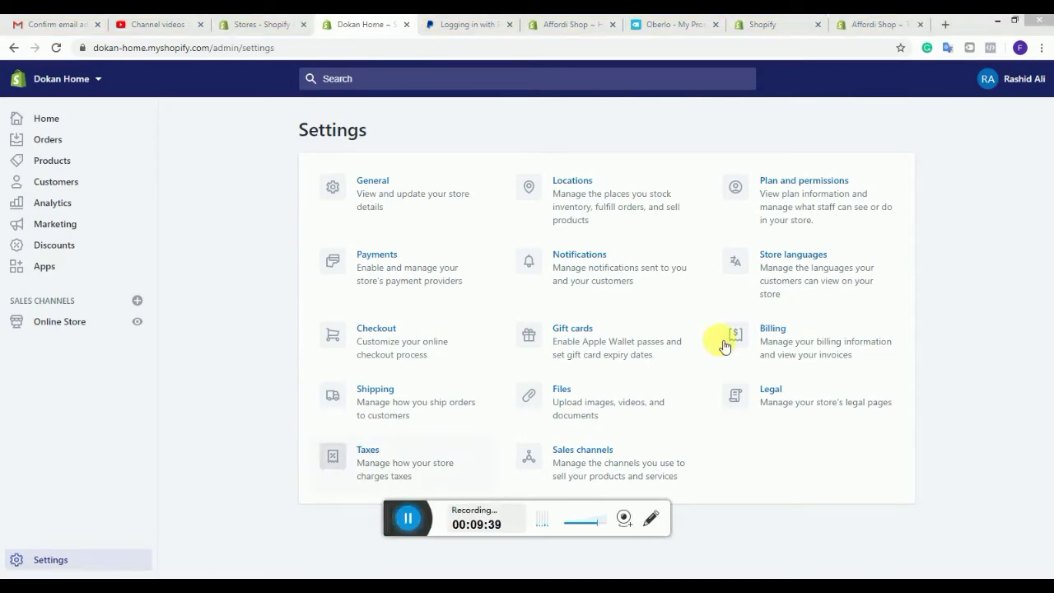
pyautogui.click(787, 286)
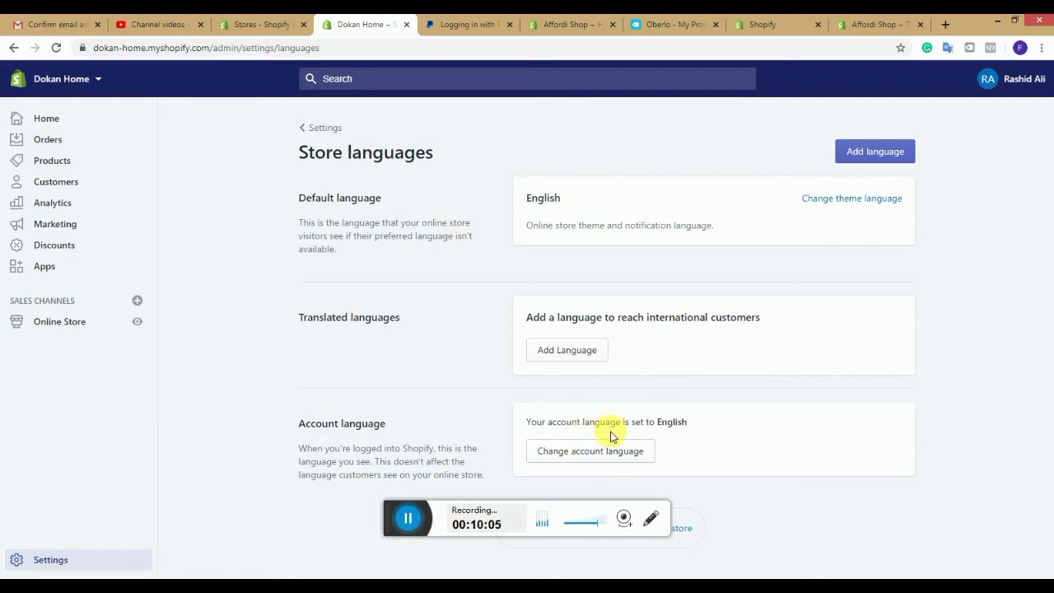
pyautogui.click(312, 130)
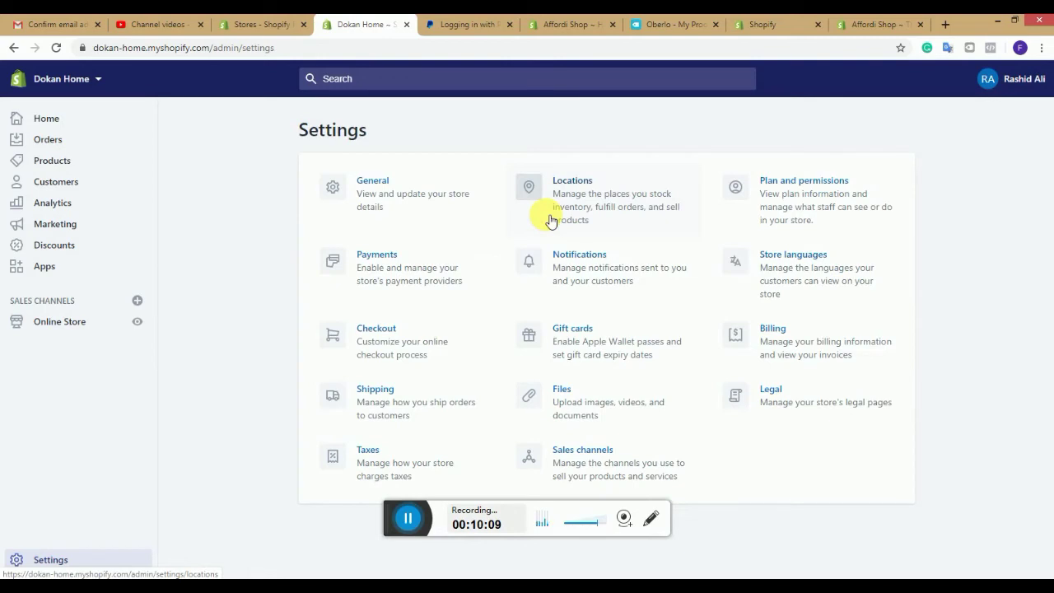
# Step: In Checkout settings, set customer accounts to required
pyautogui.click(392, 330)
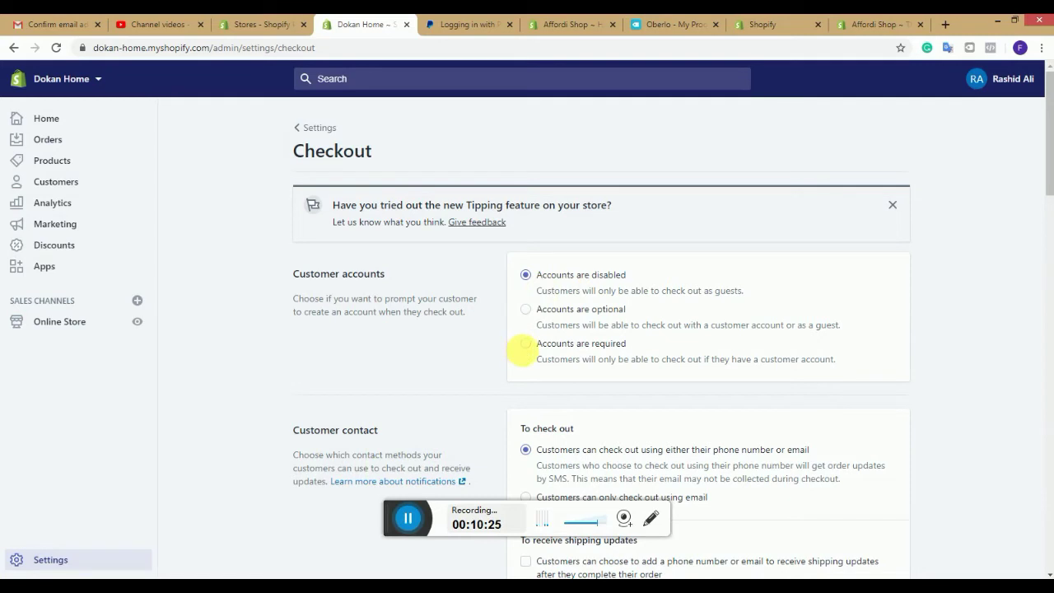
pyautogui.click(530, 351)
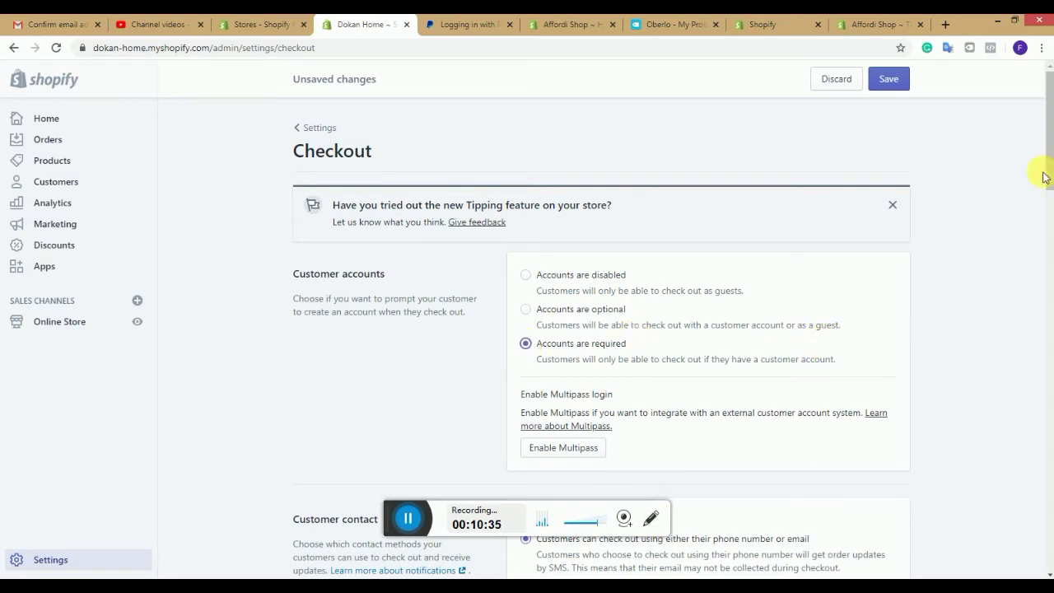
pyautogui.moveTo(1048, 170); pyautogui.dragTo(1051, 206)
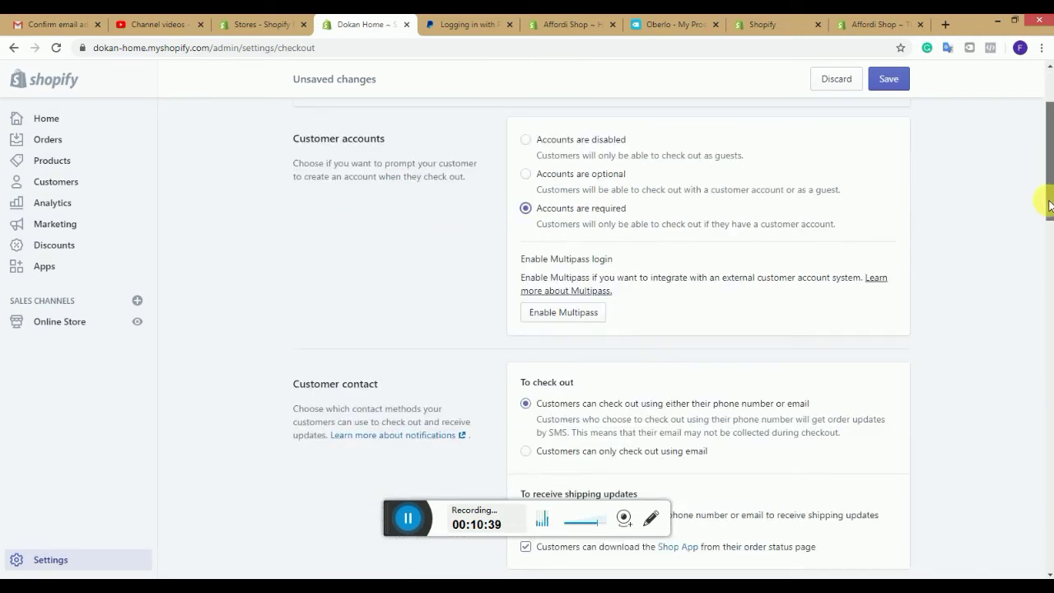
pyautogui.moveTo(1050, 206); pyautogui.dragTo(1050, 238)
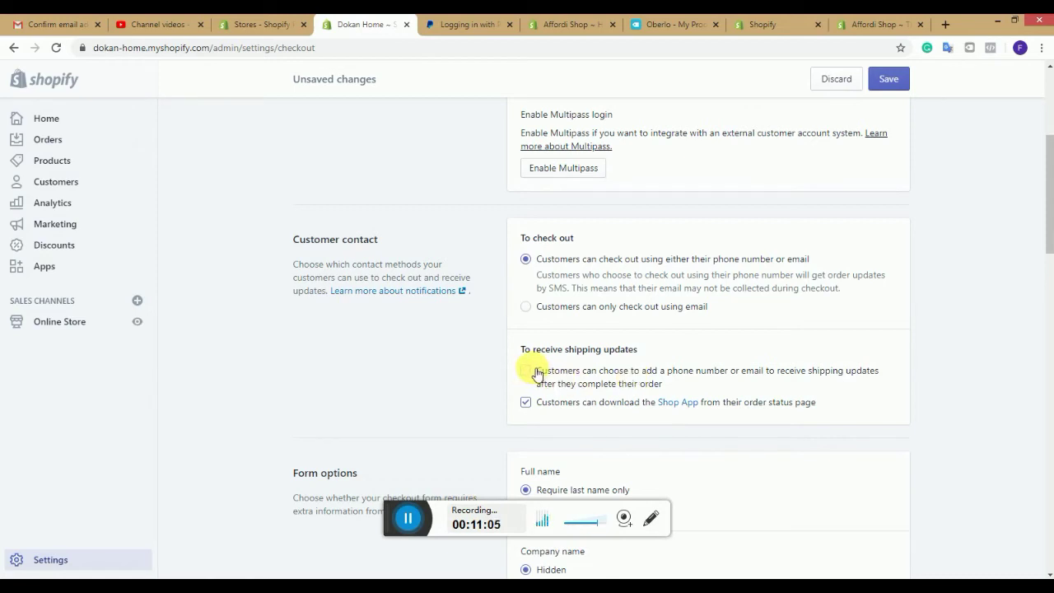
# Step: Let customers add a phone number or email for shipping updates
pyautogui.click(537, 372)
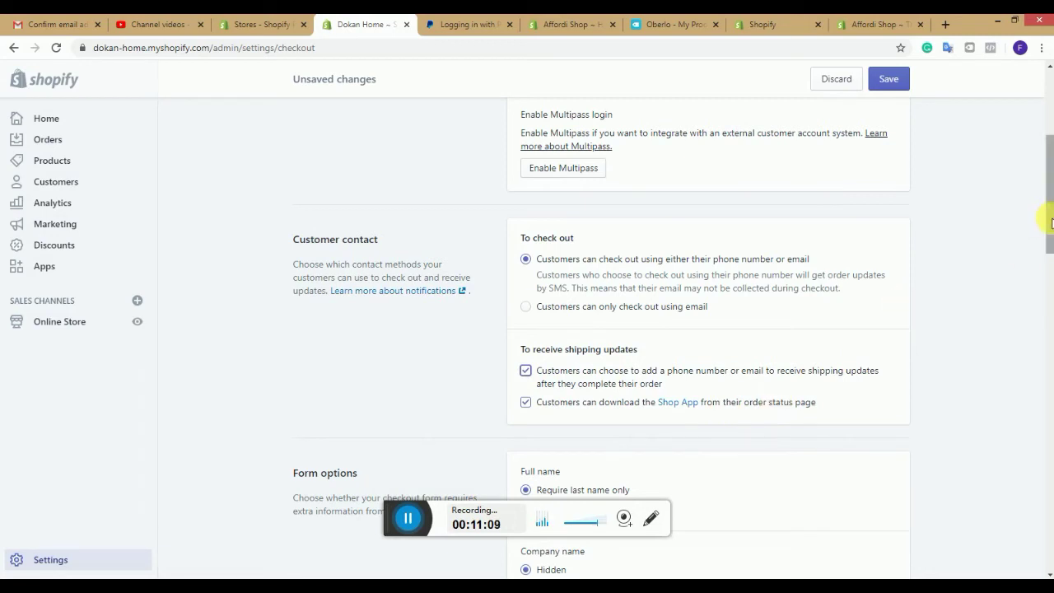
pyautogui.moveTo(1051, 220); pyautogui.dragTo(1046, 251)
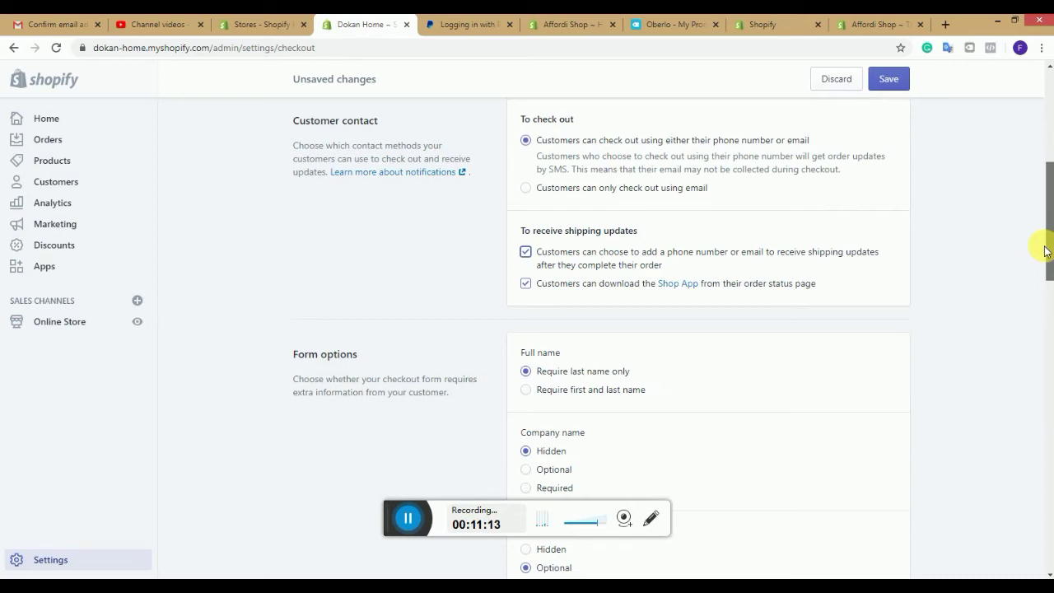
pyautogui.moveTo(1046, 251); pyautogui.dragTo(1046, 294)
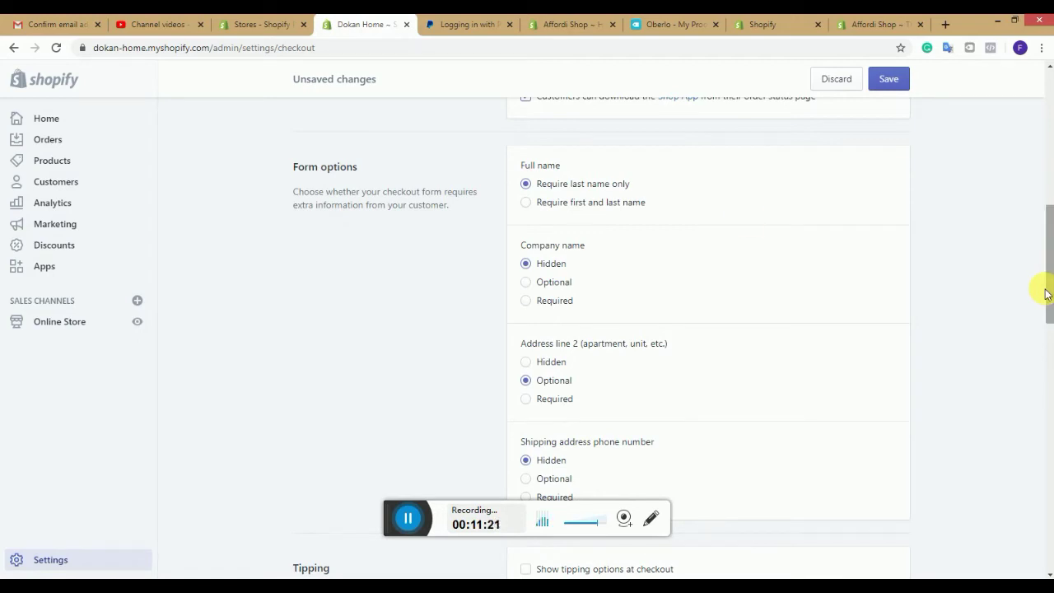
# Step: Set checkout form options: first and last name required, company name optional, address line 2 and shipping phone required
pyautogui.click(526, 203)
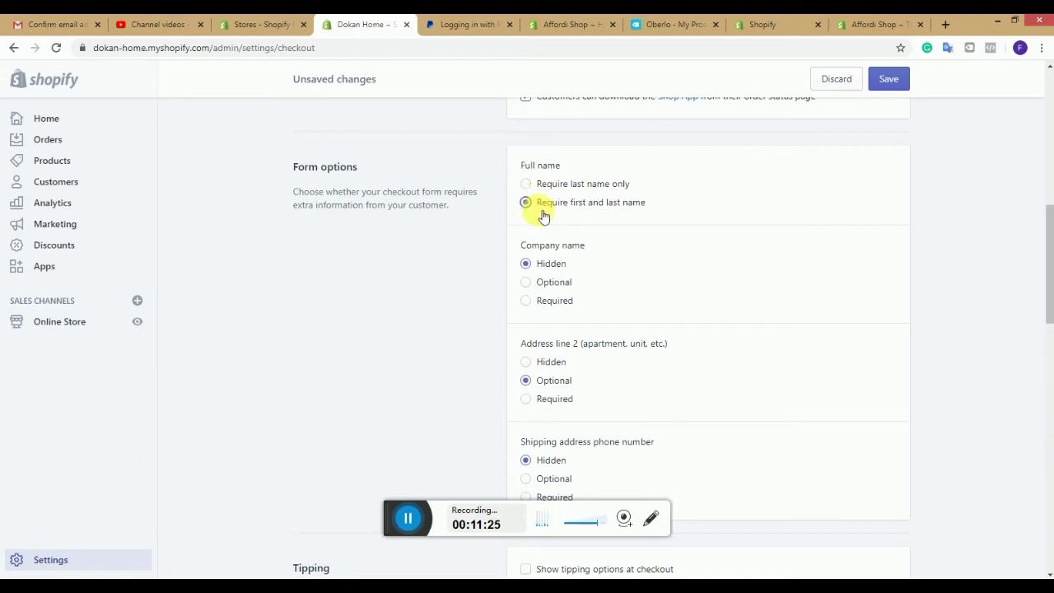
pyautogui.click(525, 282)
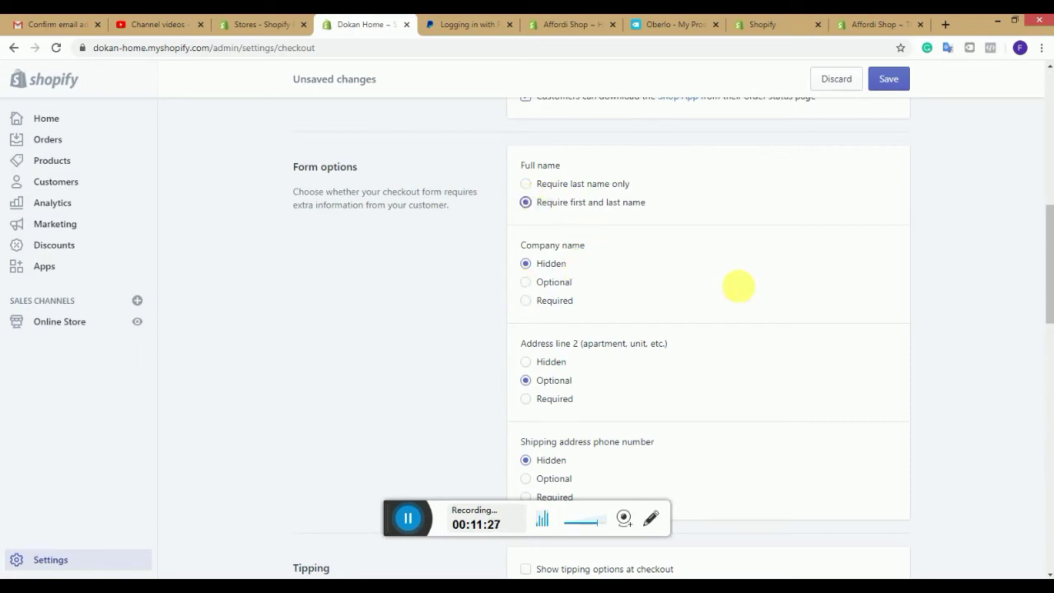
pyautogui.moveTo(1049, 284); pyautogui.dragTo(1049, 319)
pyautogui.click(526, 266)
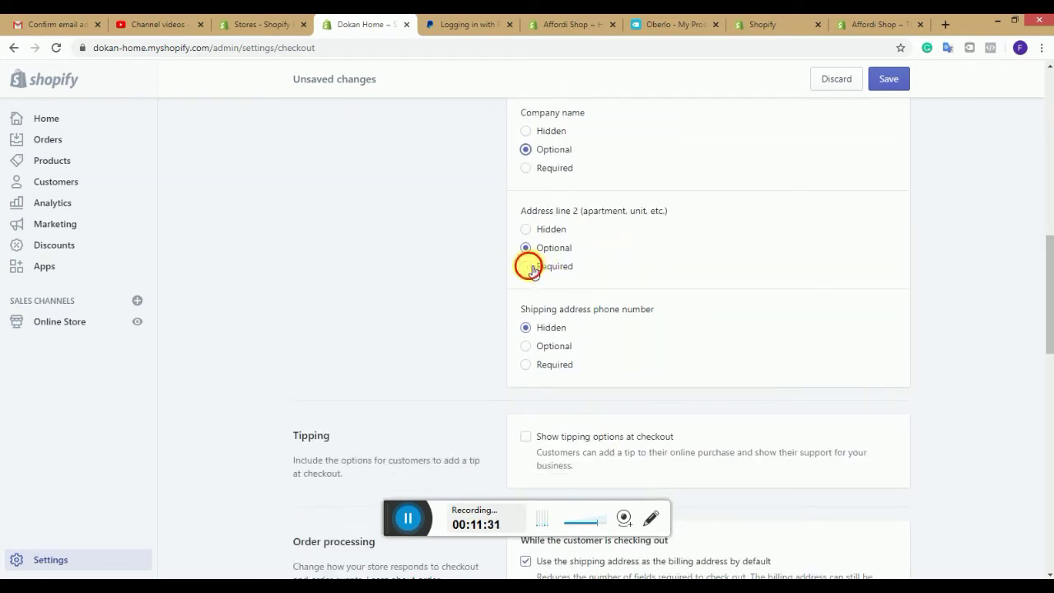
pyautogui.click(527, 329)
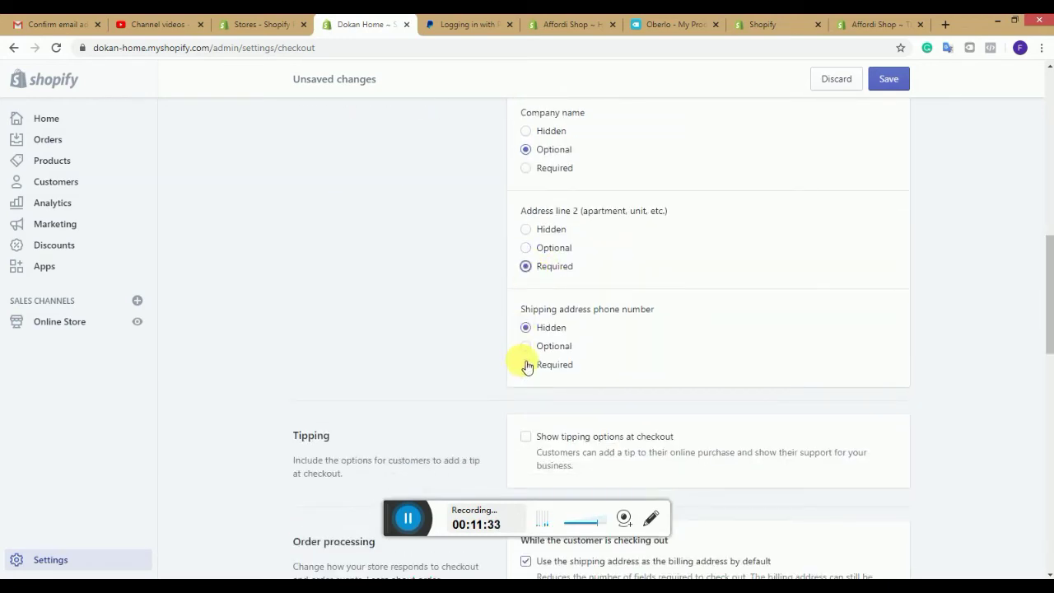
pyautogui.click(527, 365)
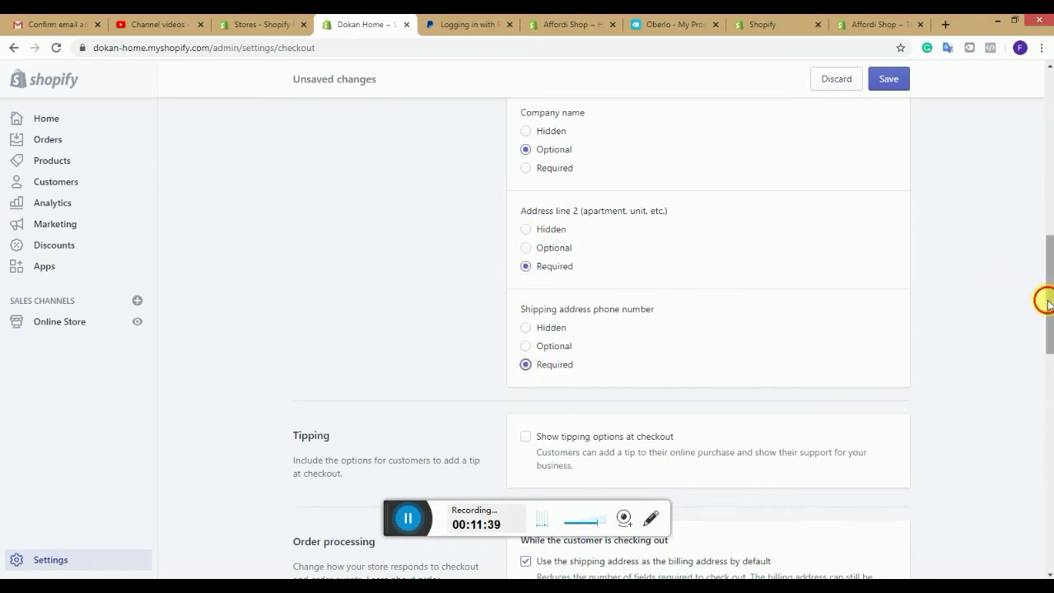
pyautogui.moveTo(1047, 303); pyautogui.dragTo(1048, 348)
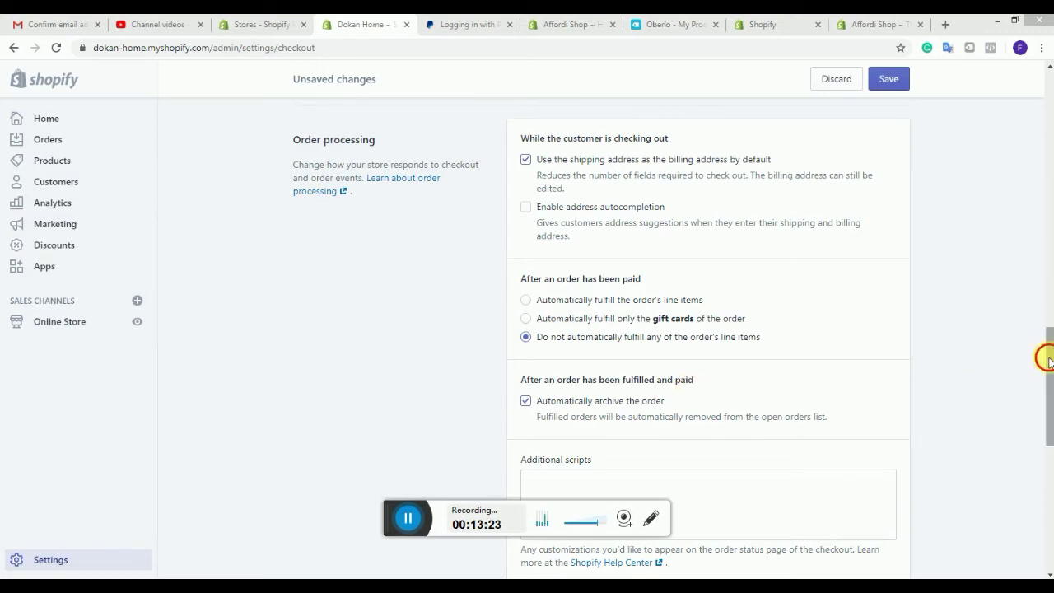
# Step: Review the rest of the Checkout settings page and save the changes
pyautogui.moveTo(1045, 358); pyautogui.dragTo(1048, 401)
pyautogui.scroll(-2, 1046, 403)
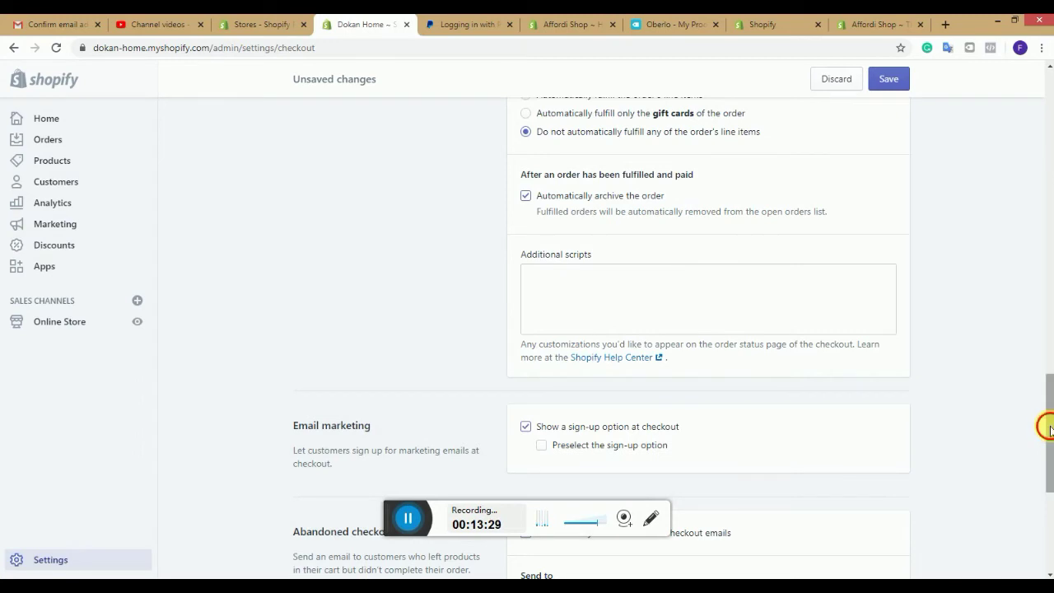
pyautogui.moveTo(1048, 426); pyautogui.dragTo(1050, 485)
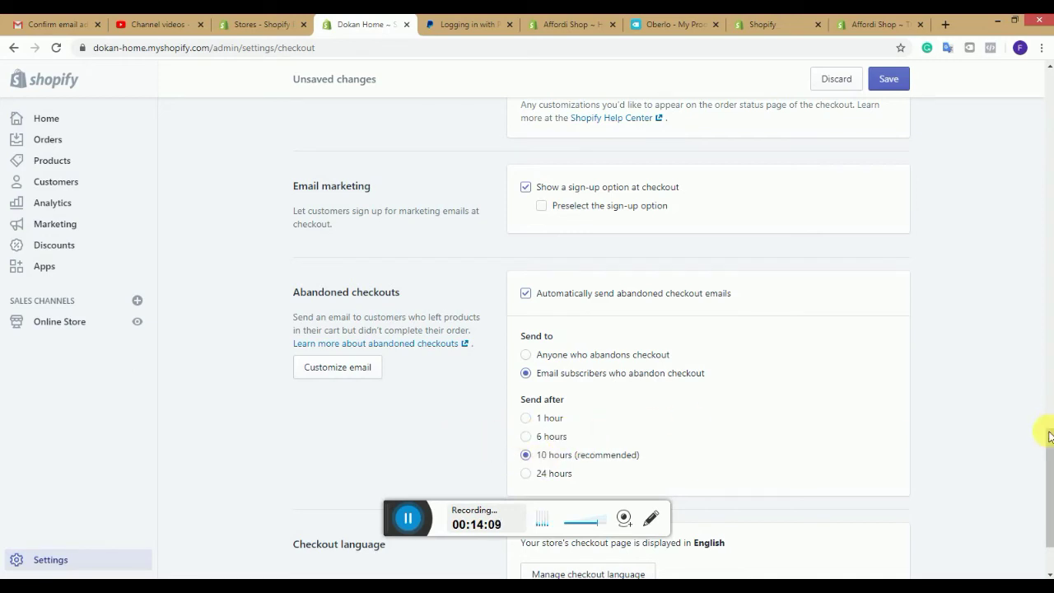
pyautogui.moveTo(1046, 440); pyautogui.dragTo(988, 109)
pyautogui.click(886, 84)
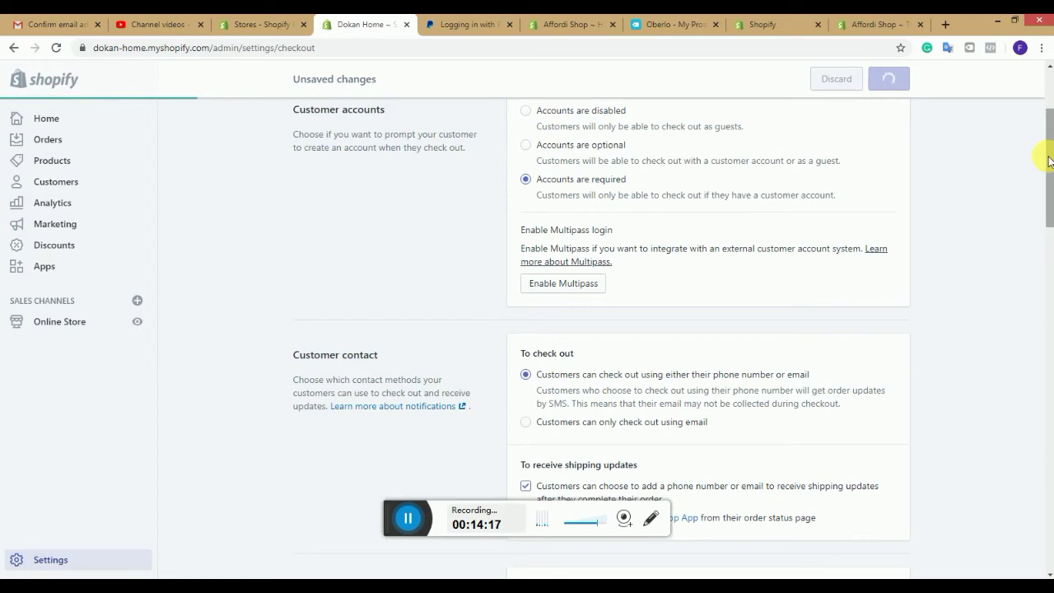
pyautogui.scroll(2, 1042, 97)
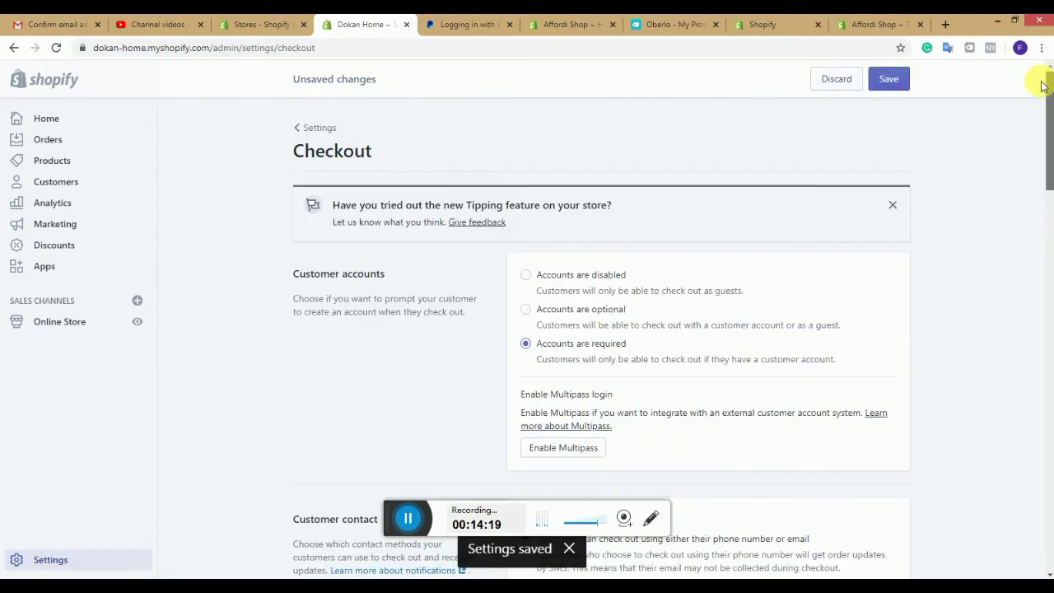
# Step: Go from Settings to Shipping and open the General shipping rates profile
pyautogui.click(317, 127)
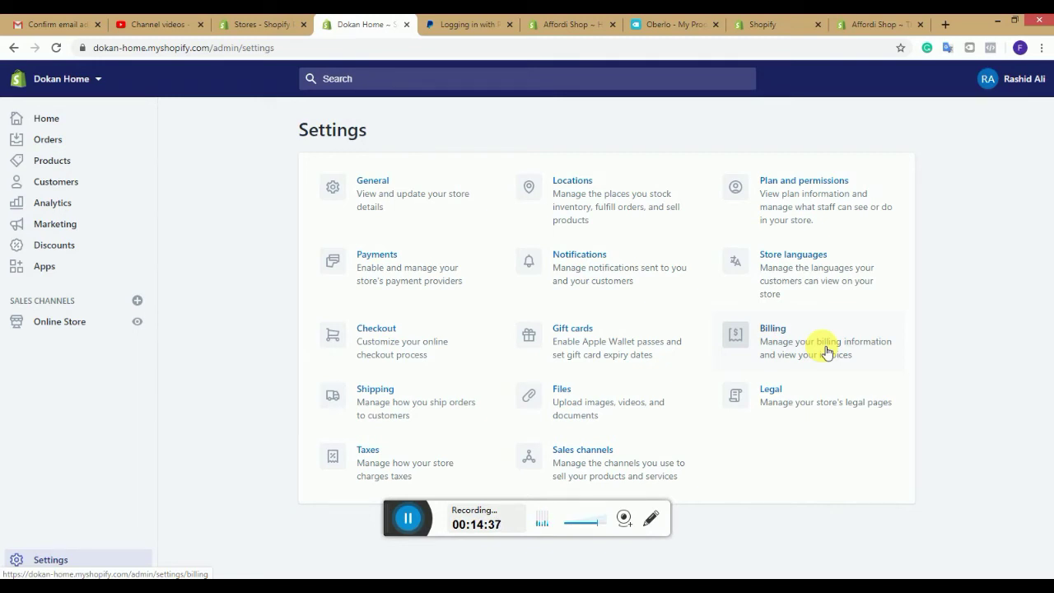
pyautogui.click(438, 394)
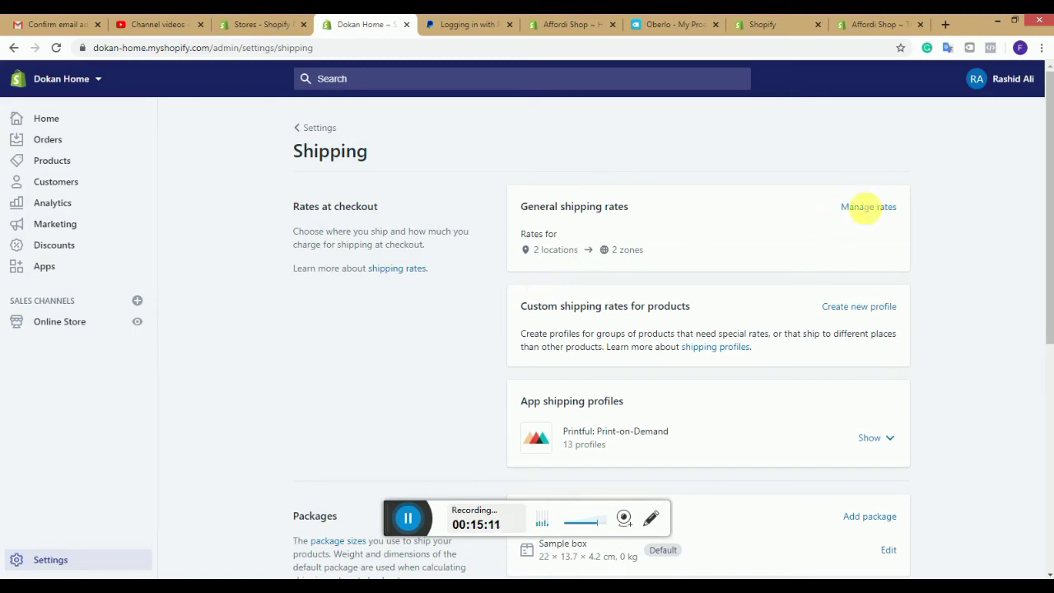
pyautogui.click(868, 207)
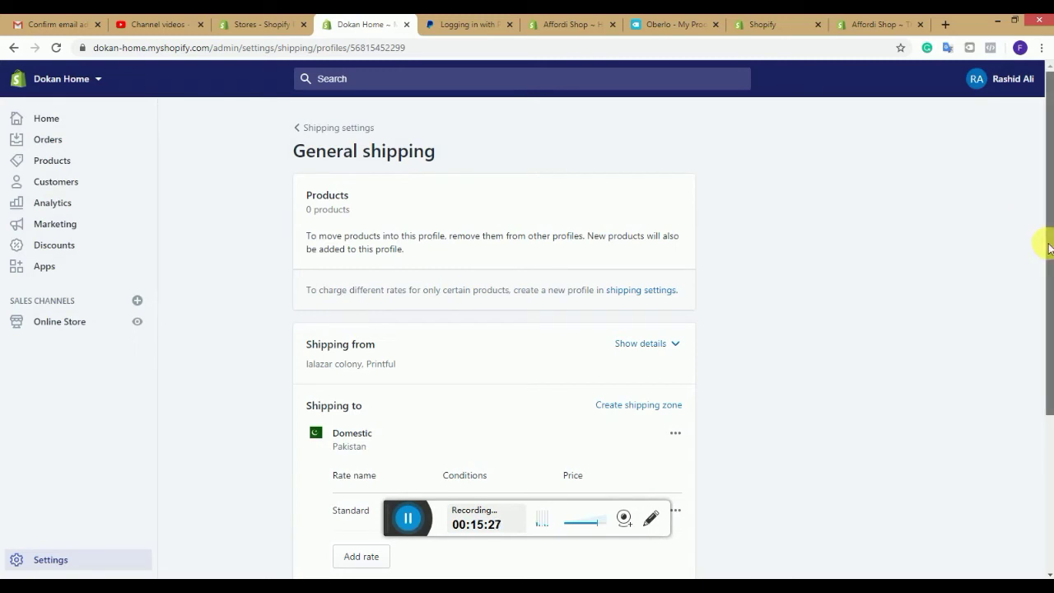
# Step: Scroll to the Rest of World zone (PKR 3,200.00 Standard rate) and open its options menu
pyautogui.scroll(-1, 1049, 258)
pyautogui.scroll(-1, 1050, 317)
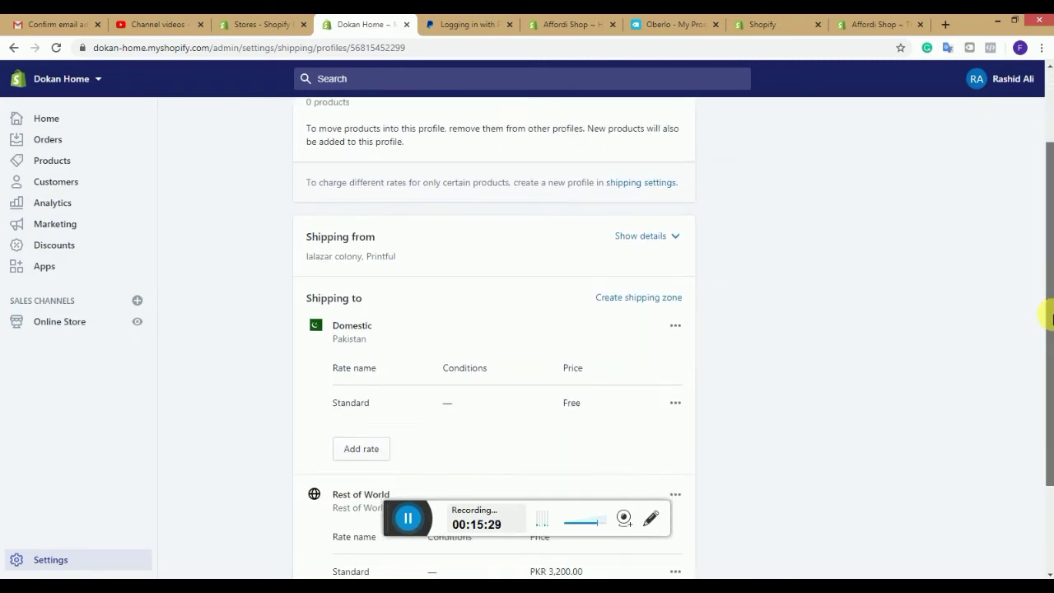
pyautogui.scroll(-1, 1050, 321)
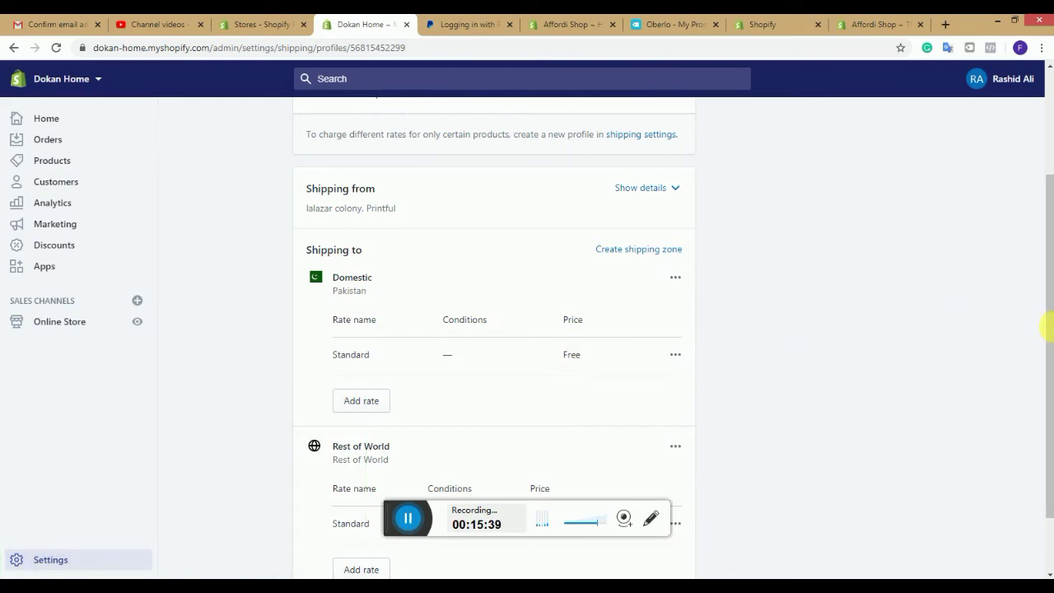
pyautogui.moveTo(1043, 332); pyautogui.dragTo(1043, 400)
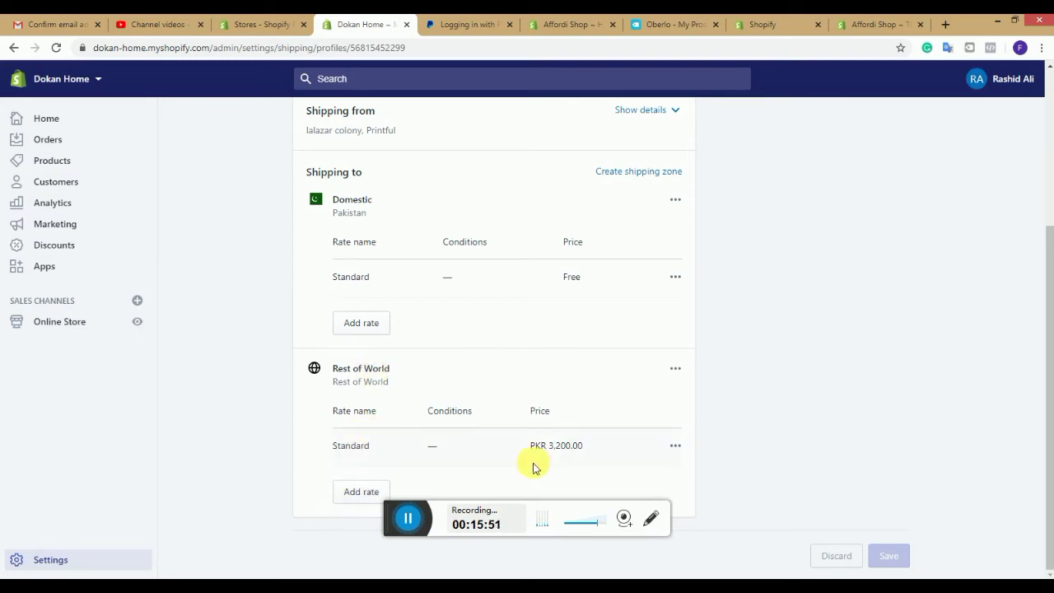
pyautogui.click(675, 446)
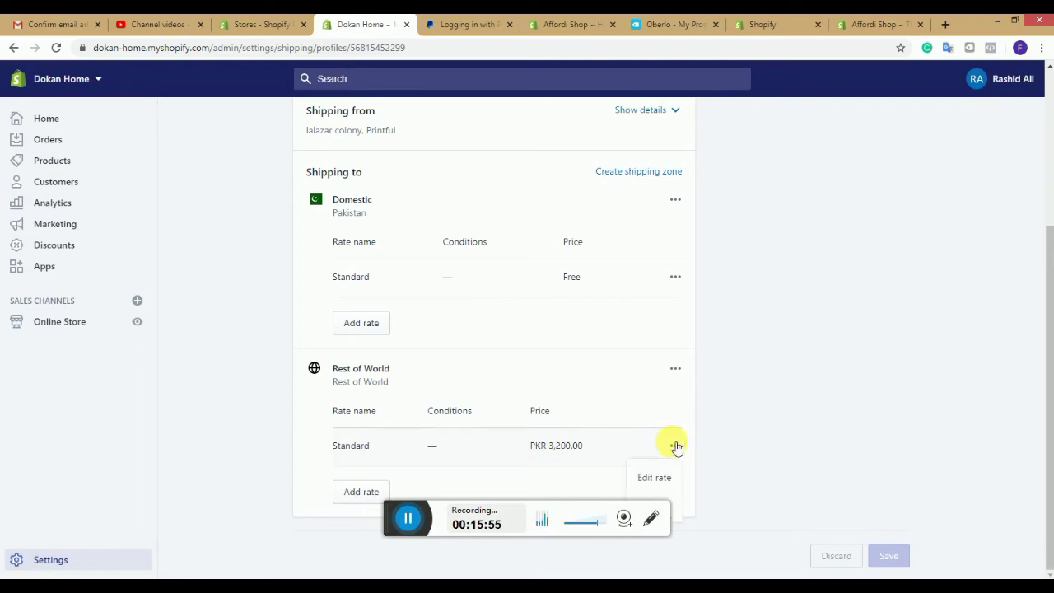
pyautogui.click(675, 369)
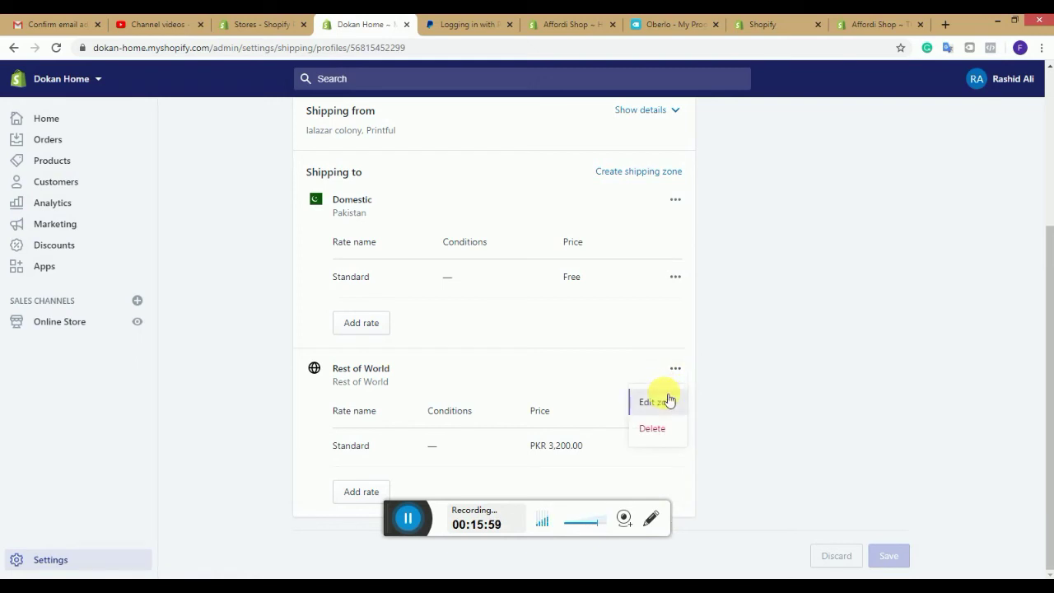
# Step: Edit the Rest of World zone so it covers the Asian countries
pyautogui.click(668, 401)
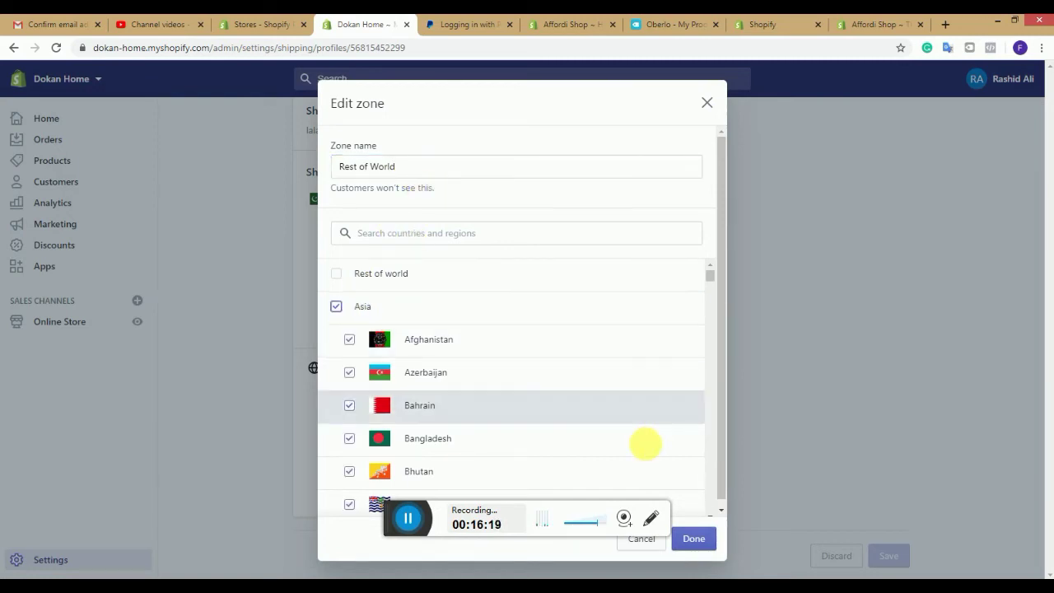
pyautogui.click(701, 540)
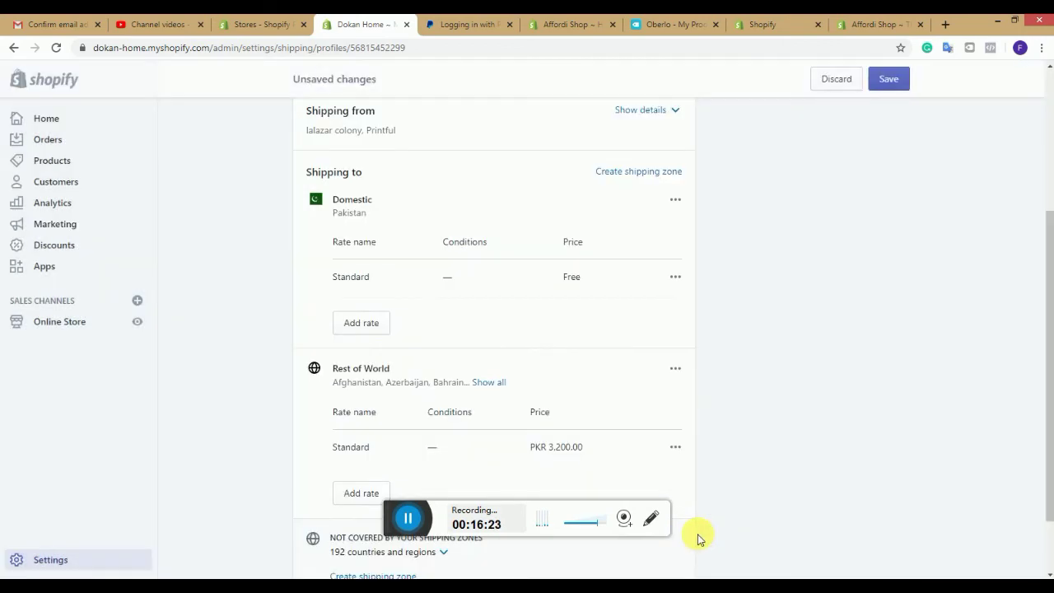
pyautogui.moveTo(1047, 348); pyautogui.dragTo(1047, 478)
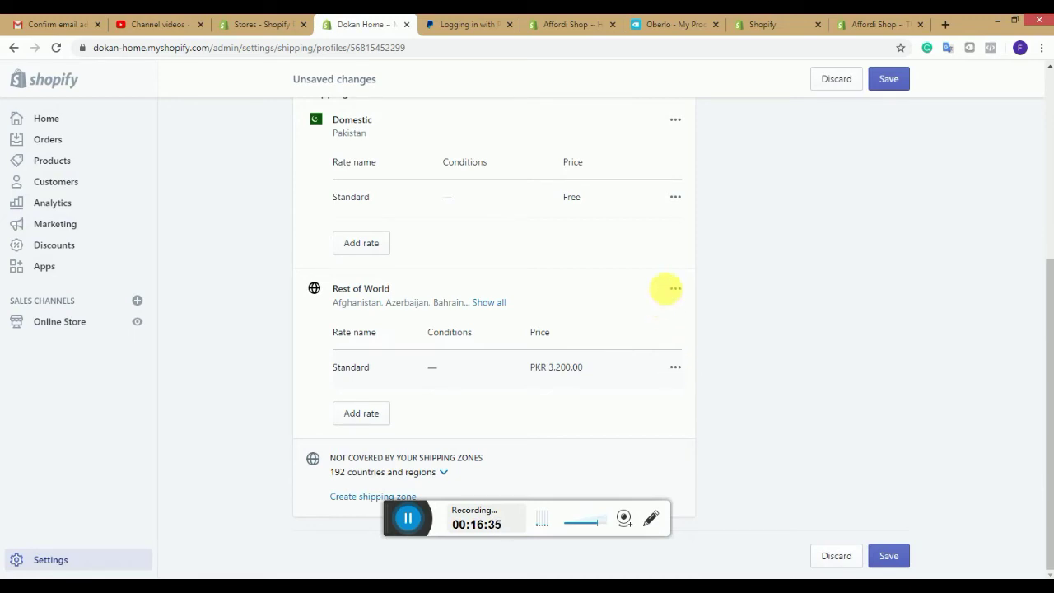
# Step: Rename the Rest of World zone to 'Asia', keeping all of Asia selected
pyautogui.click(675, 290)
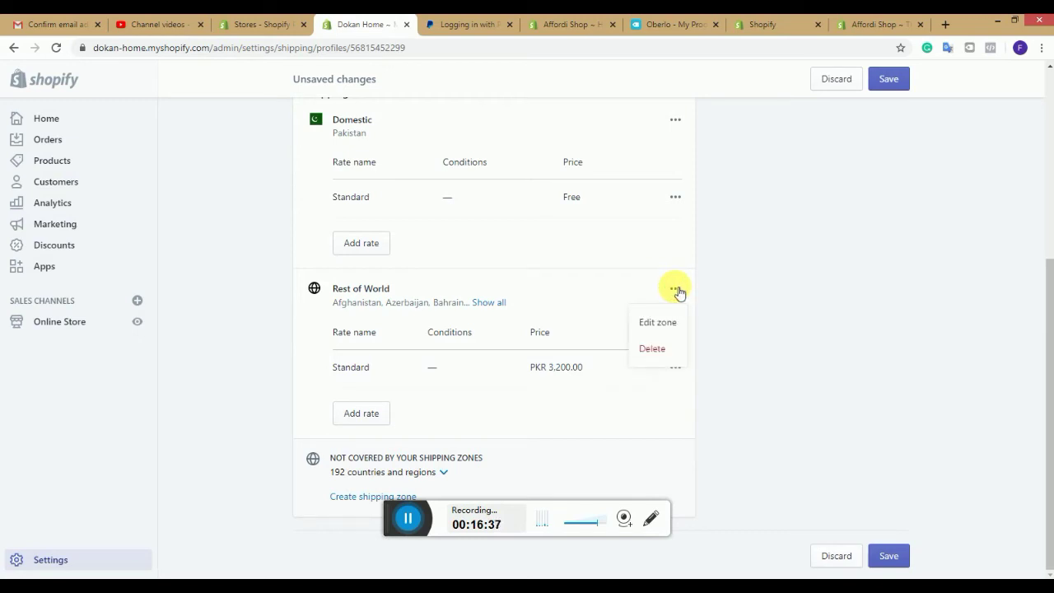
pyautogui.click(659, 322)
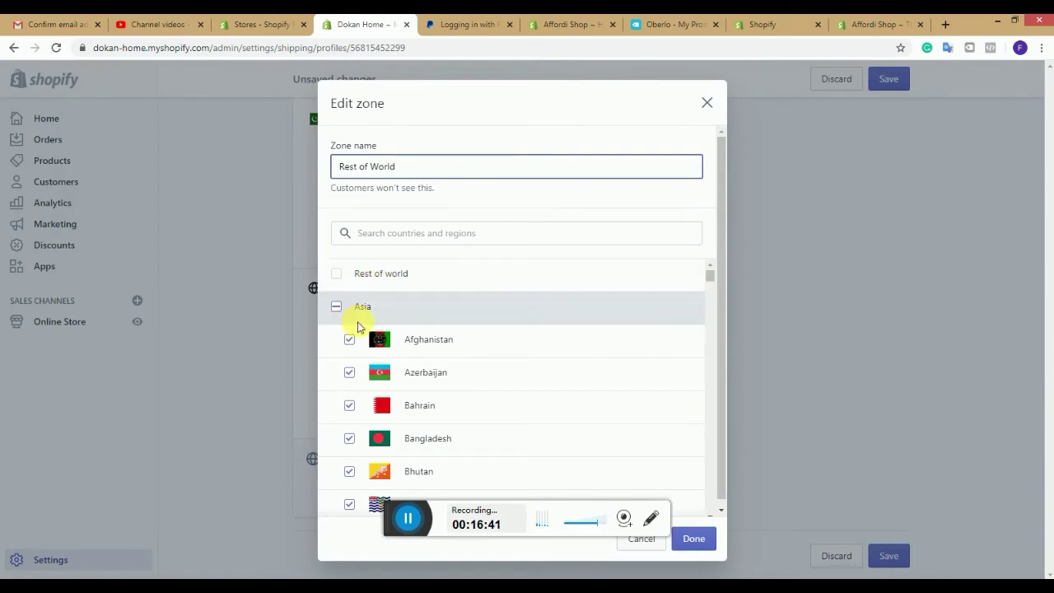
pyautogui.click(338, 308)
pyautogui.tripleClick(344, 167)
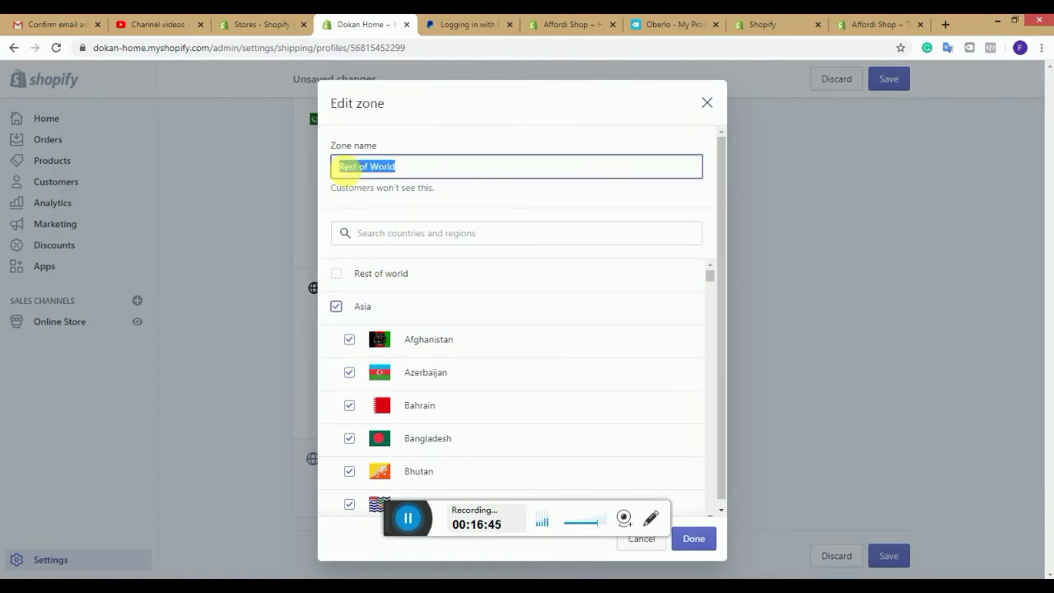
pyautogui.write('Asia')
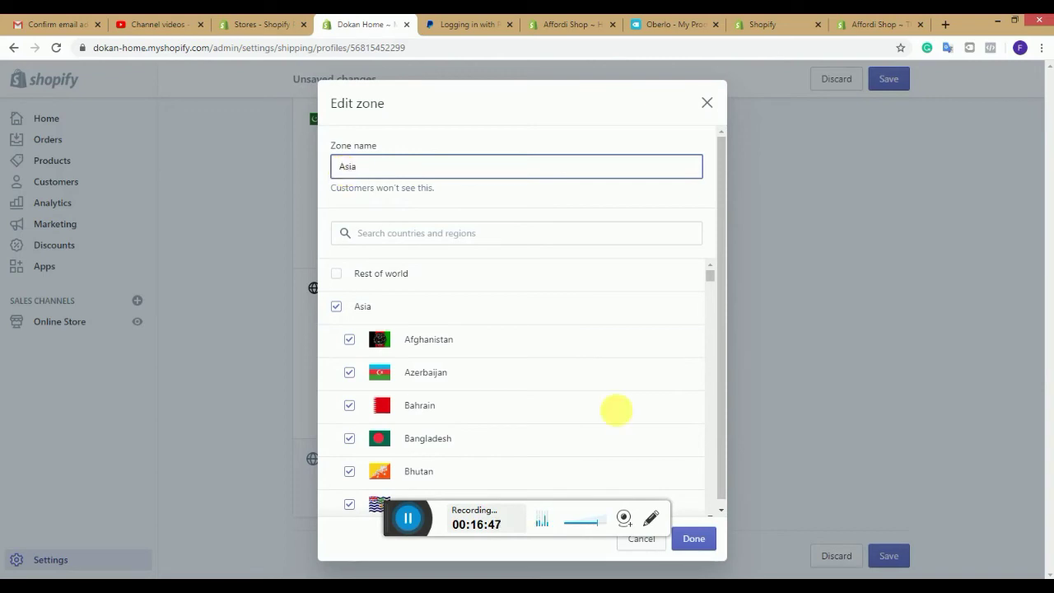
pyautogui.click(696, 536)
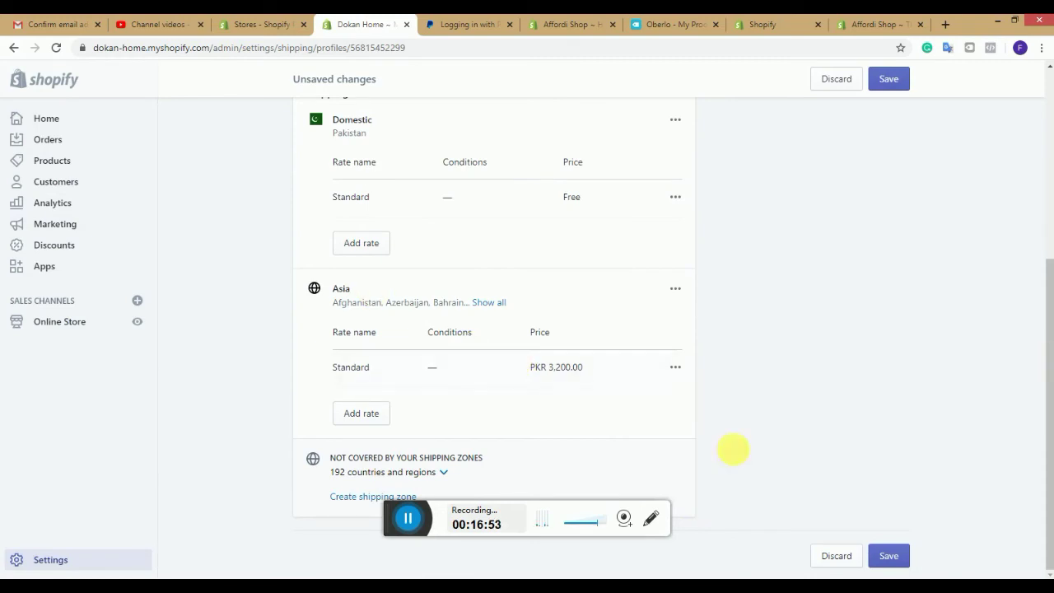
# Step: Add a new zone named 'South America' with Argentina, Bolivia, Brazil and the other South American countries
pyautogui.click(372, 497)
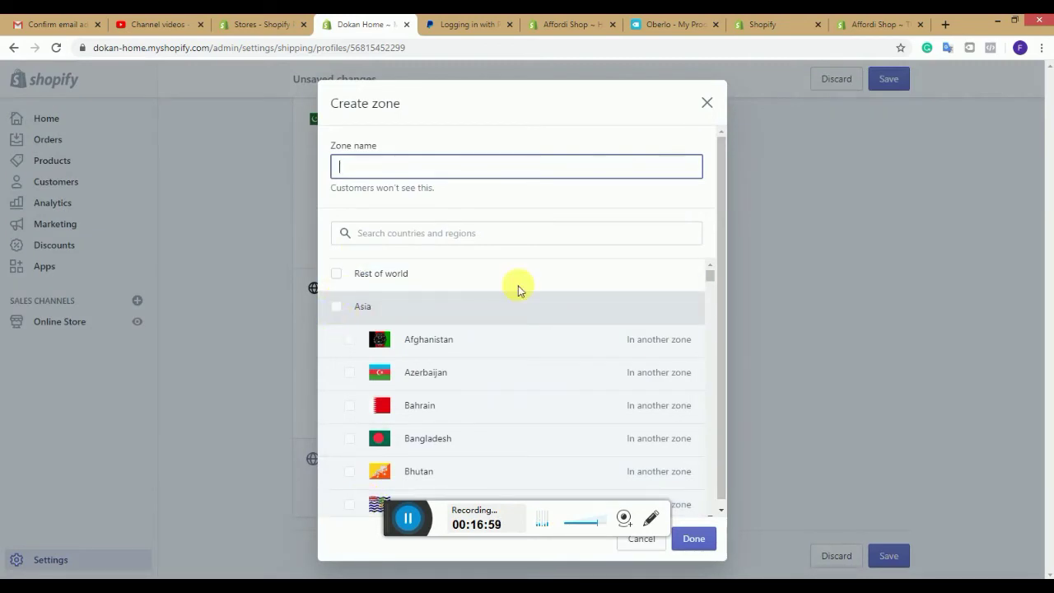
pyautogui.moveTo(711, 276); pyautogui.dragTo(722, 369)
pyautogui.scroll(-15, 722, 369)
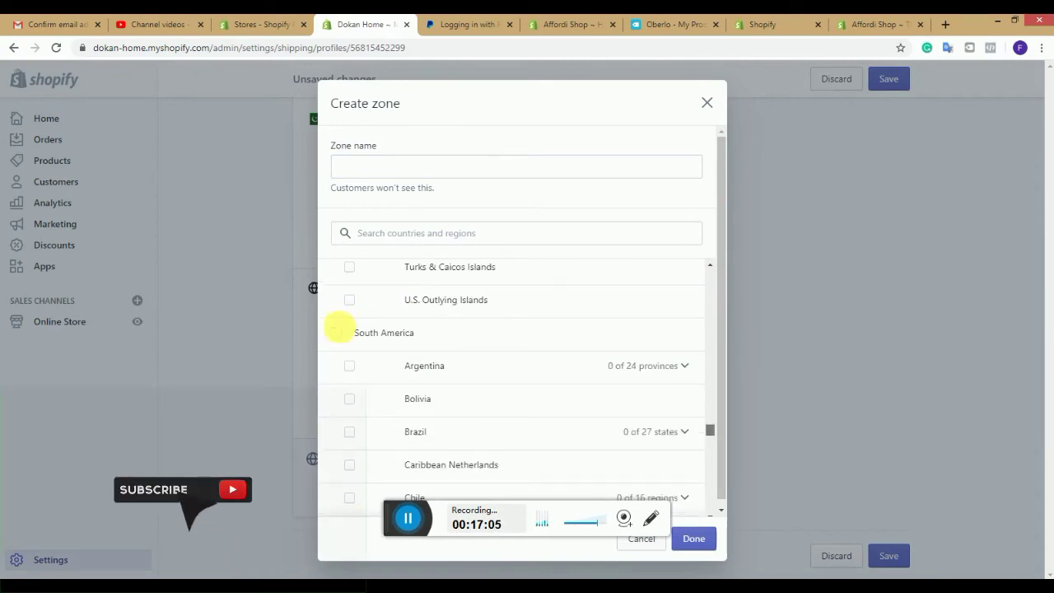
pyautogui.click(379, 167)
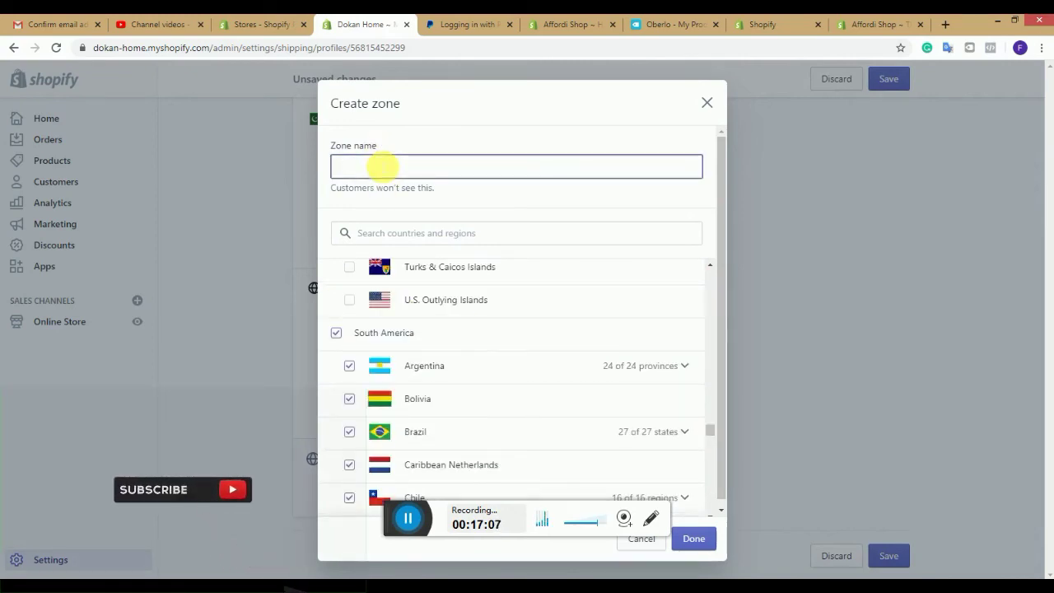
pyautogui.write('Sout')
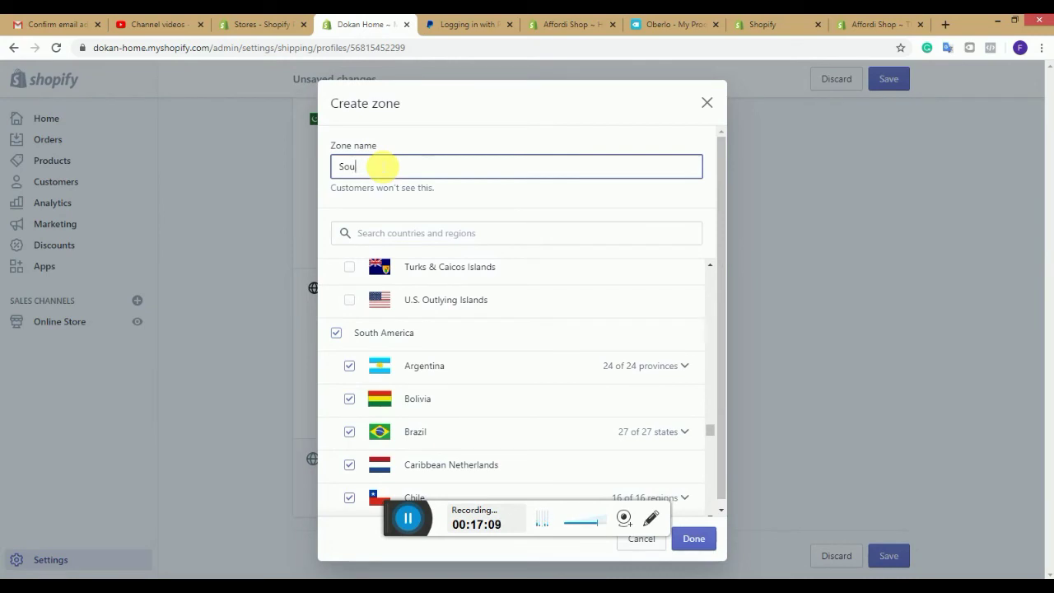
pyautogui.write('h America')
pyautogui.click(691, 544)
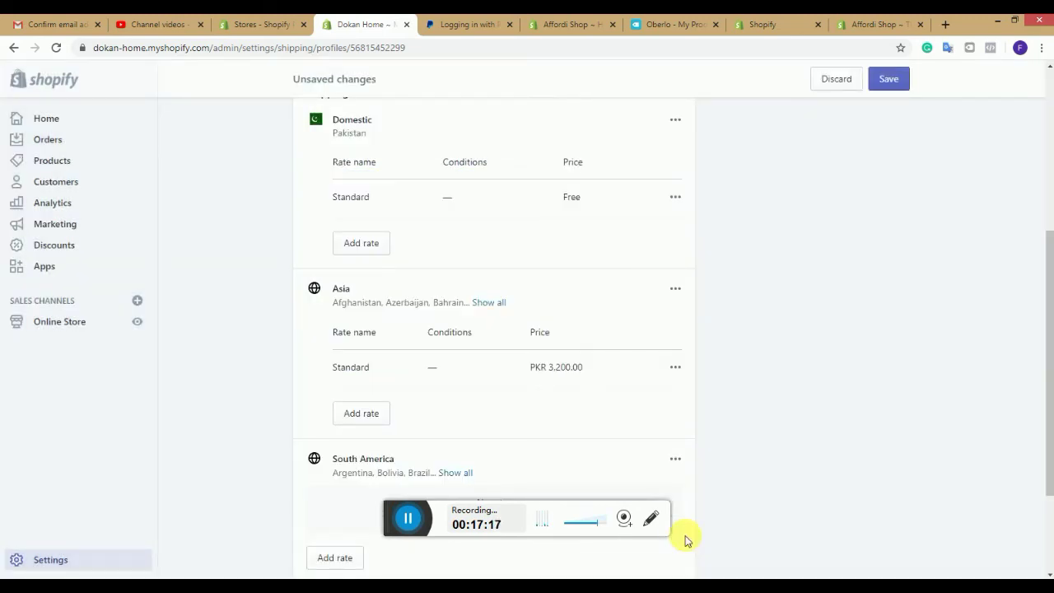
# Step: Add a 'US Flat Rate' shipping rate priced at $10.00 to the South America zone
pyautogui.moveTo(1047, 415); pyautogui.dragTo(1047, 475)
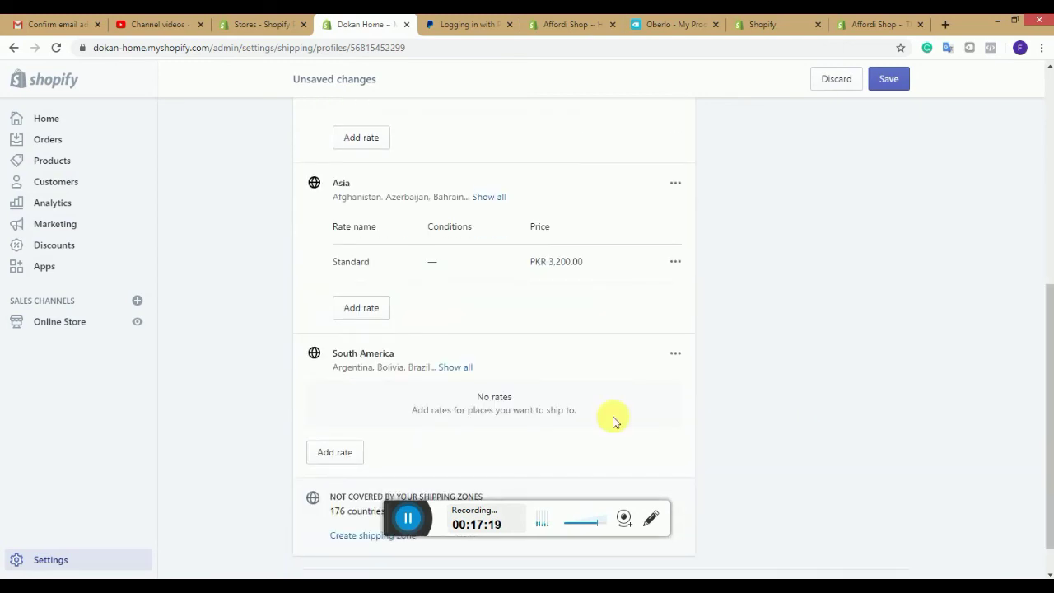
pyautogui.click(348, 452)
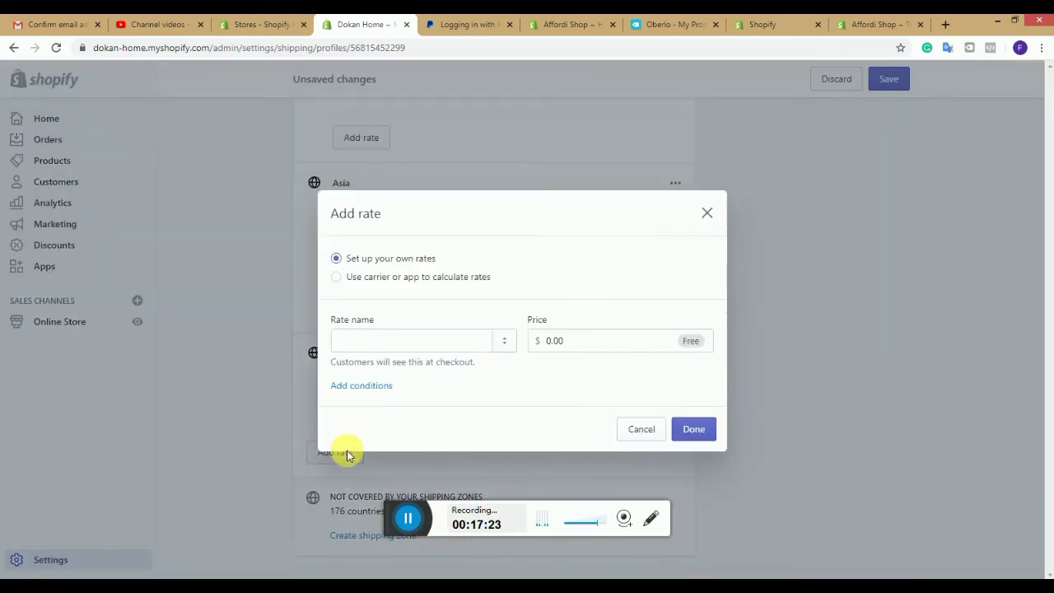
pyautogui.click(437, 340)
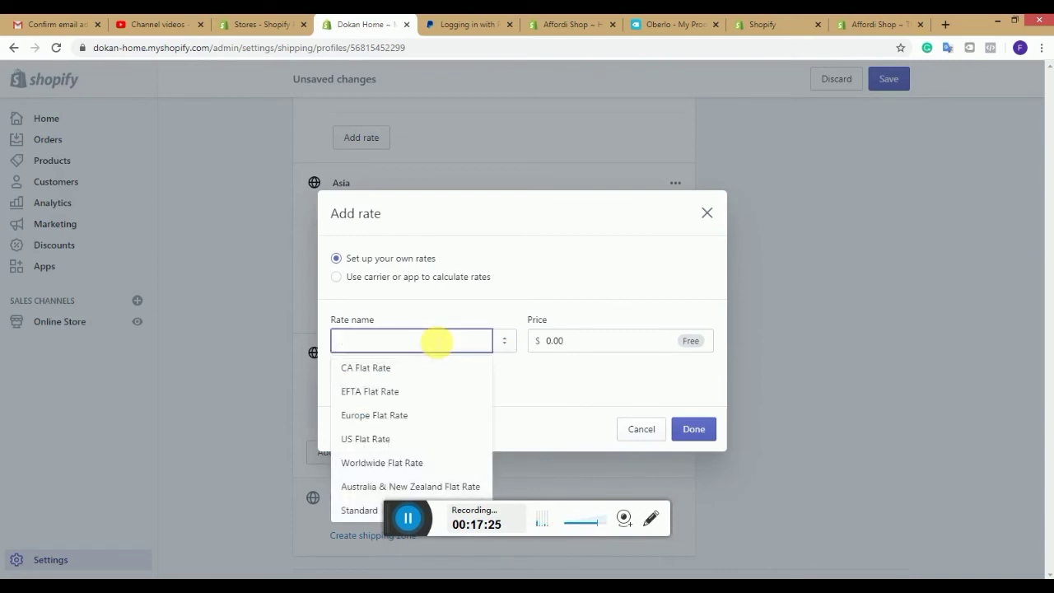
pyautogui.click(385, 438)
pyautogui.click(548, 341)
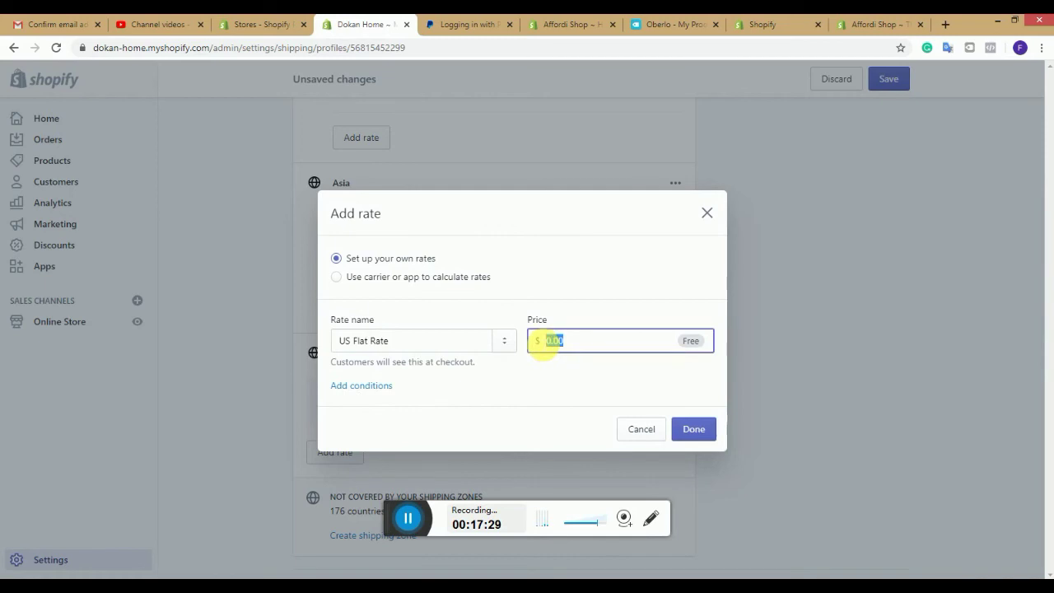
pyautogui.write('10')
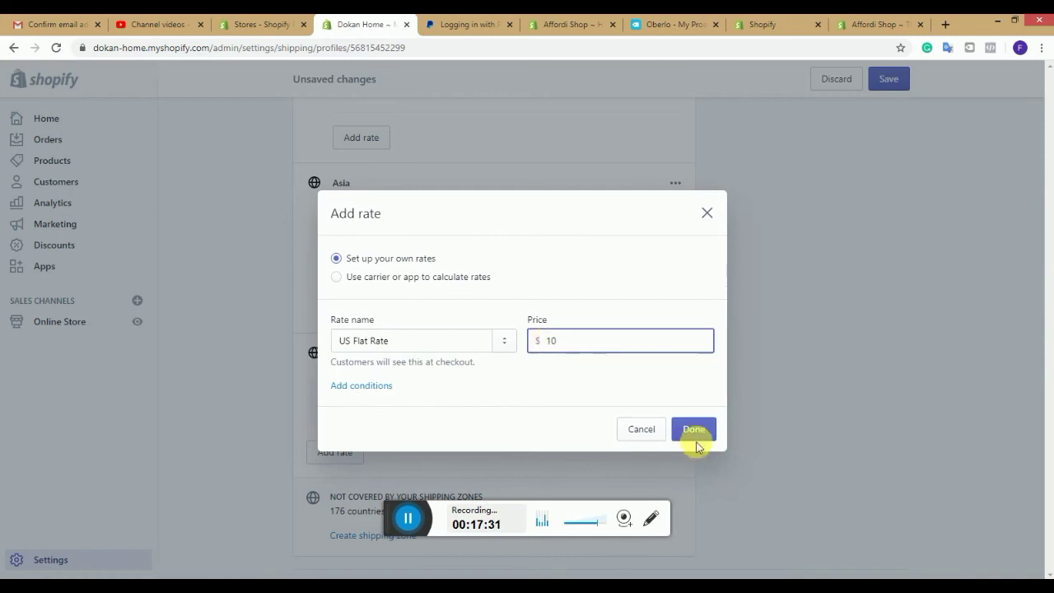
pyautogui.click(694, 430)
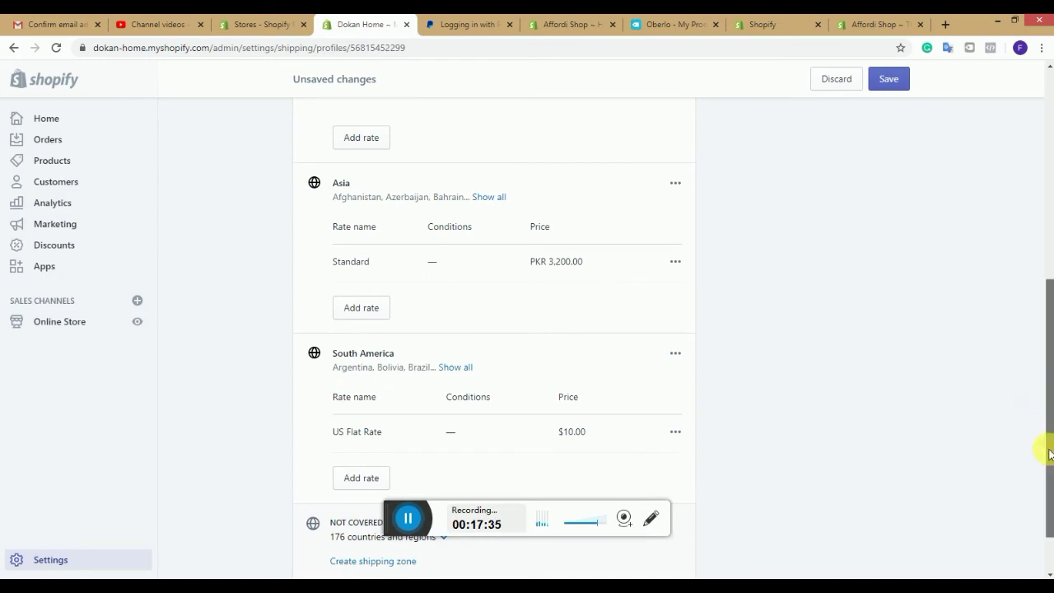
pyautogui.scroll(-1, 1050, 454)
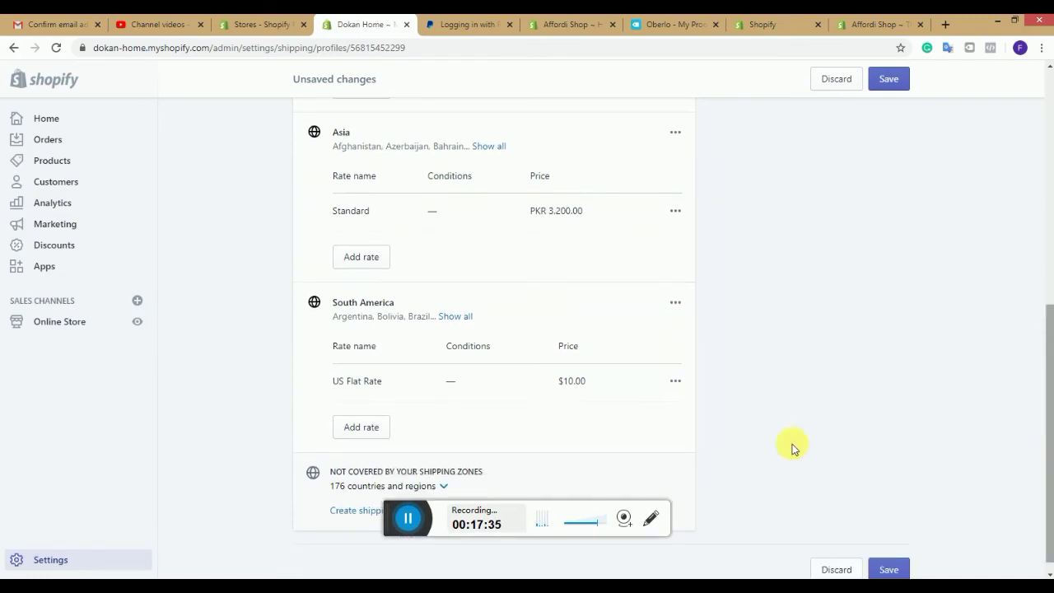
# Step: Save the General profile and go back to the Shipping settings page
pyautogui.click(904, 570)
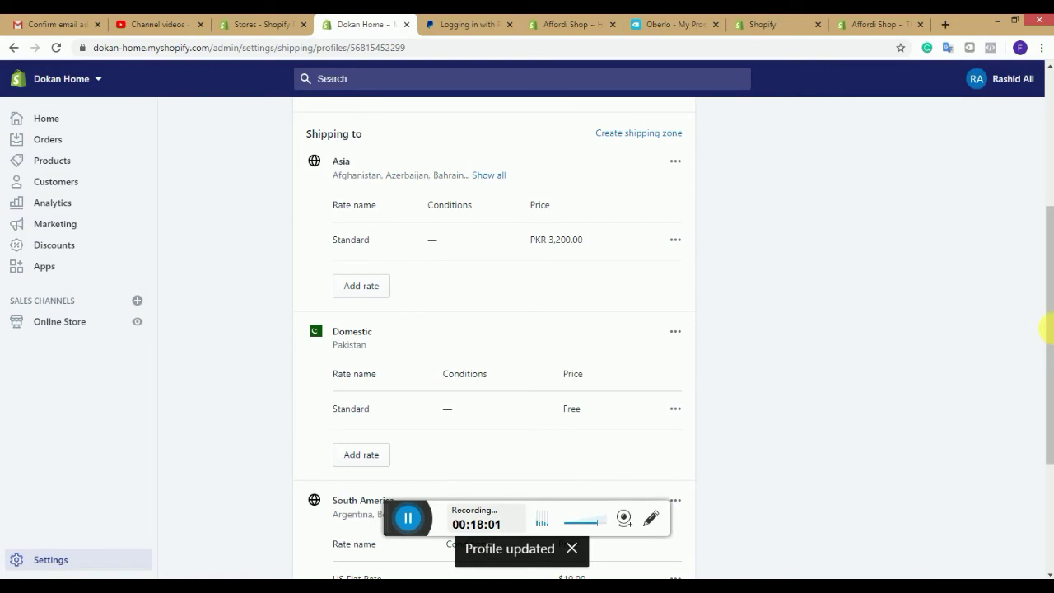
pyautogui.moveTo(1051, 329); pyautogui.dragTo(1016, 121)
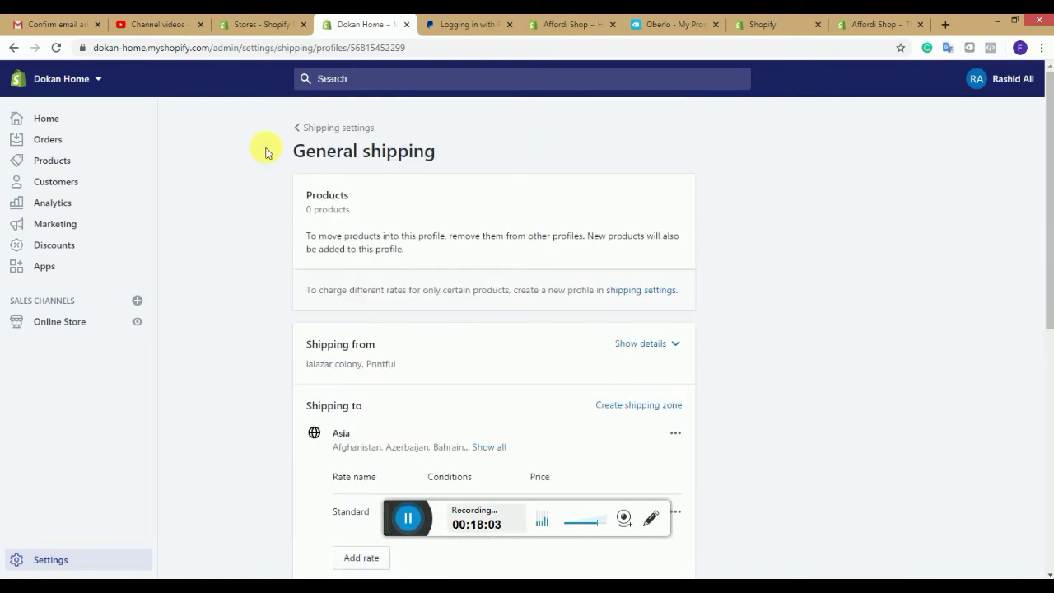
pyautogui.click(305, 128)
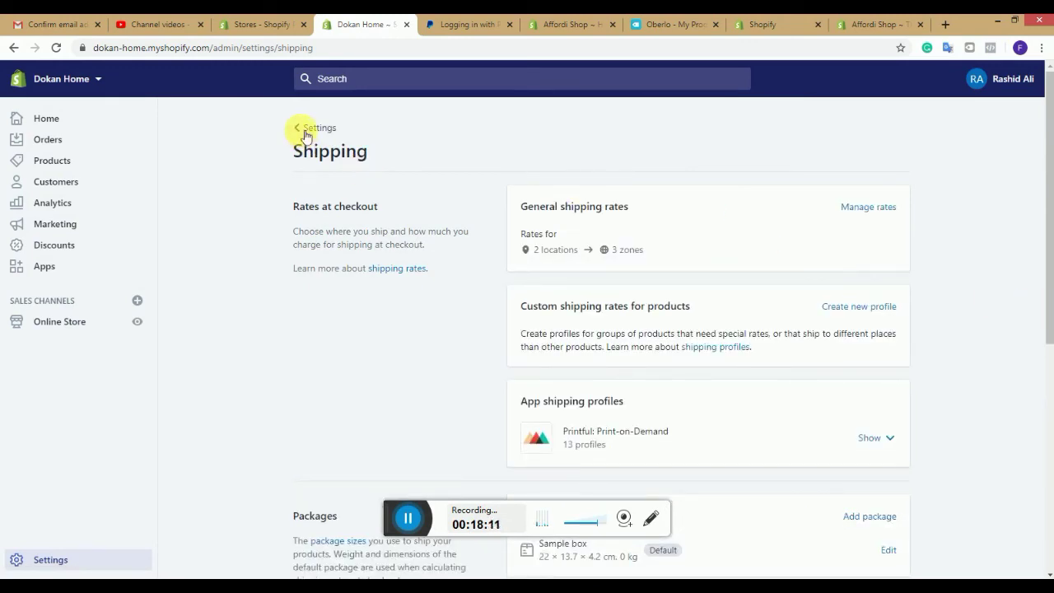
# Step: Look over the Shipping page's 2 locations, 3 zones and Local pickup, then return to Settings
pyautogui.moveTo(1048, 309); pyautogui.dragTo(1048, 371)
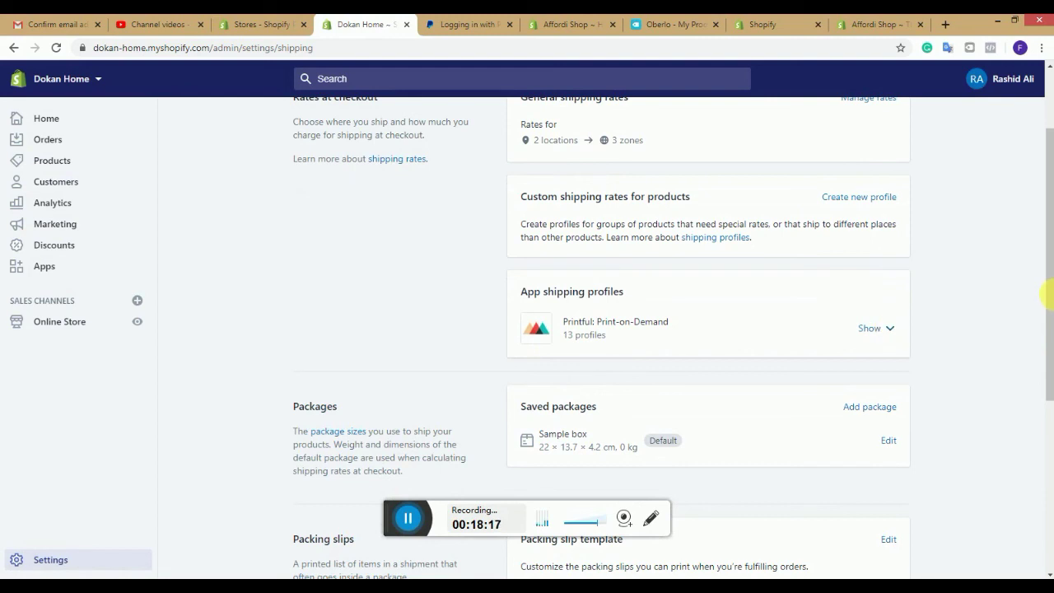
pyautogui.moveTo(1050, 298); pyautogui.dragTo(1038, 478)
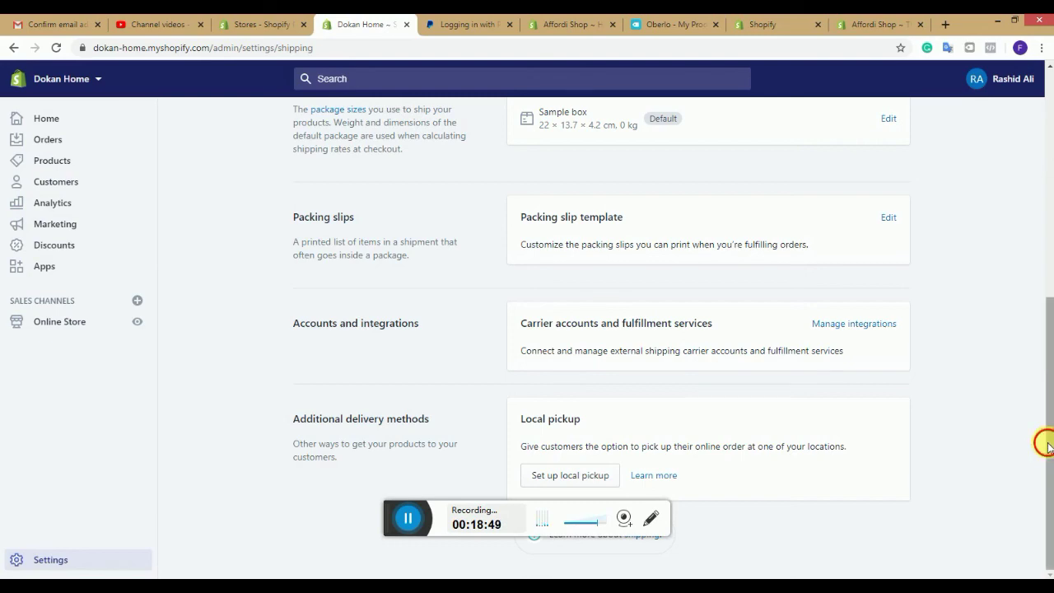
pyautogui.moveTo(1044, 436); pyautogui.dragTo(1039, 242)
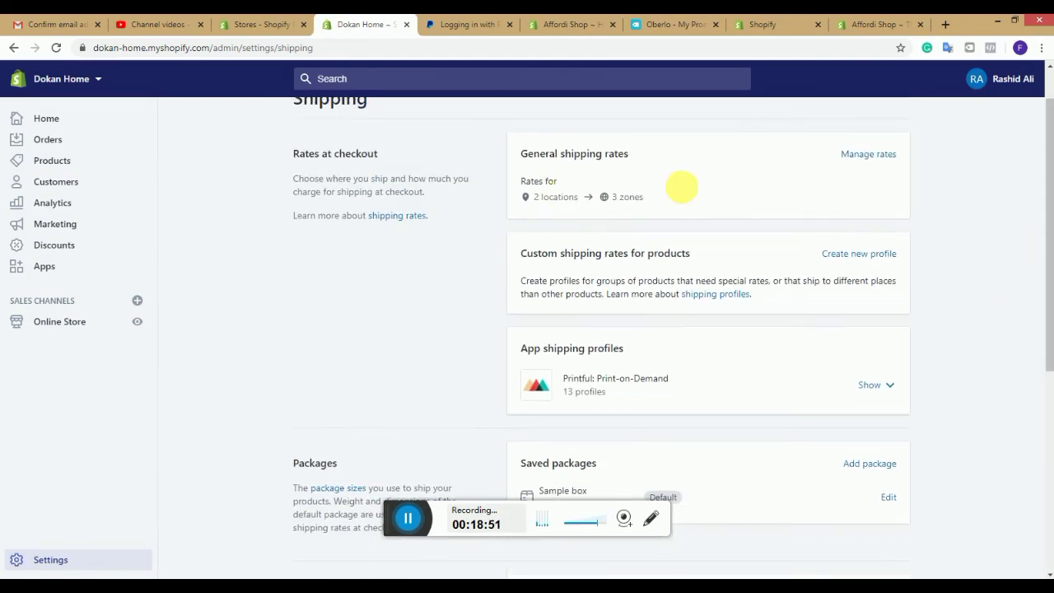
pyautogui.moveTo(1048, 280); pyautogui.dragTo(1046, 236)
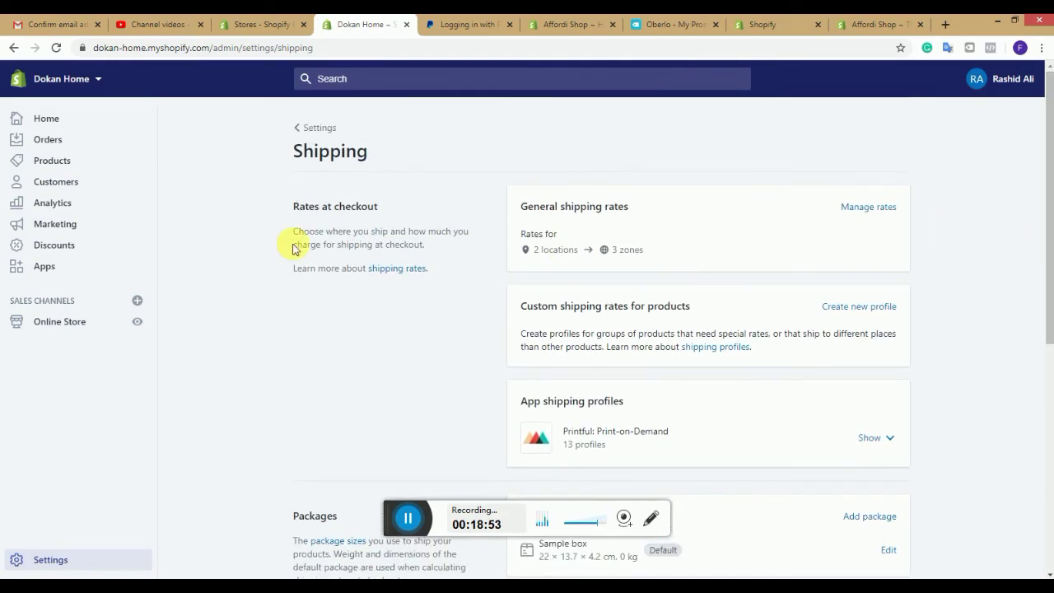
pyautogui.click(298, 127)
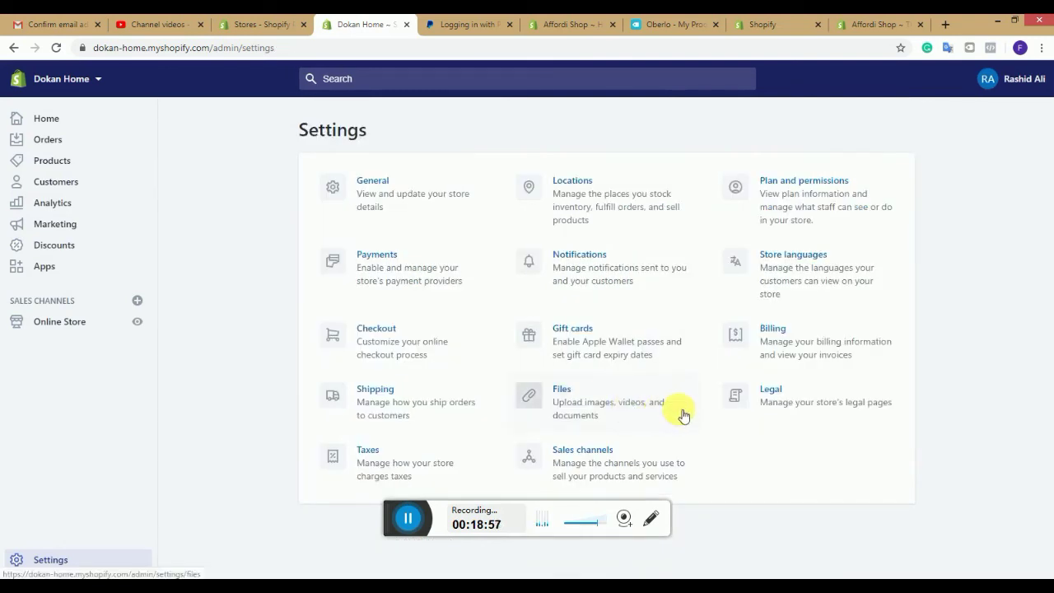
pyautogui.click(674, 413)
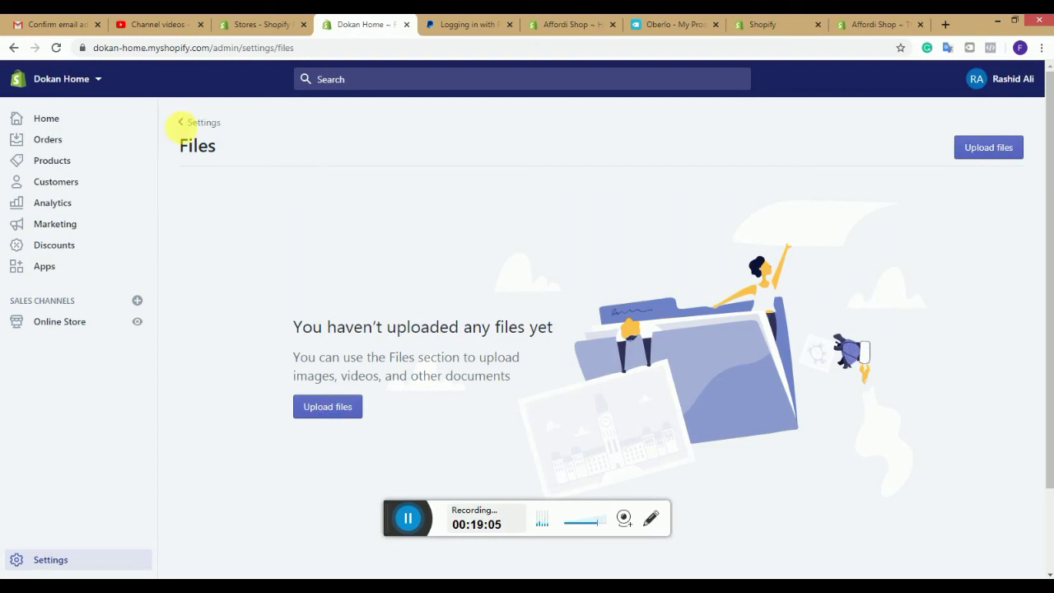
pyautogui.click(183, 122)
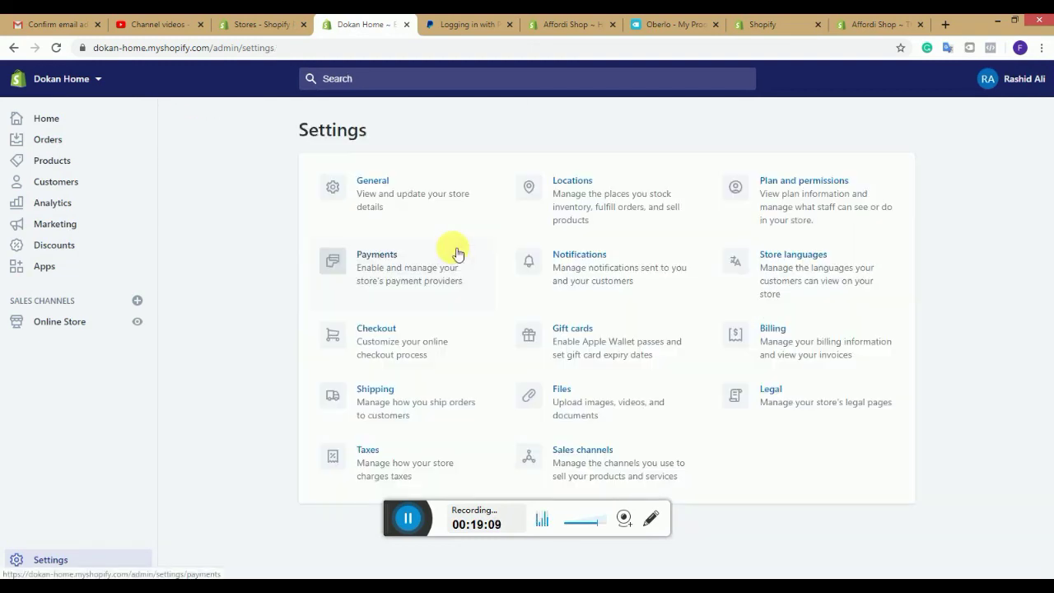
pyautogui.click(769, 395)
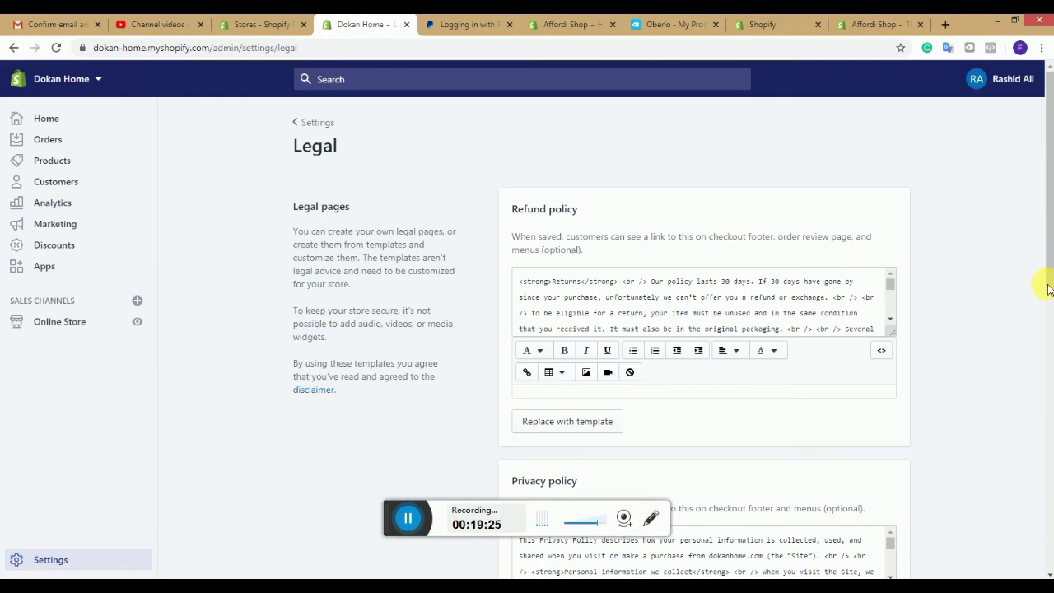
pyautogui.scroll(-3, 1048, 342)
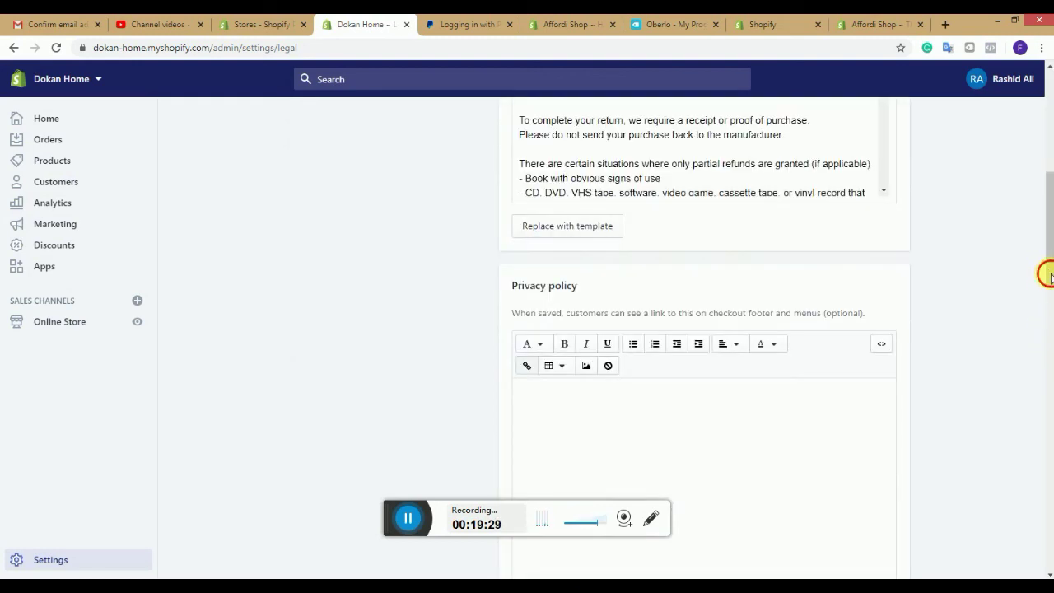
pyautogui.scroll(-3, 1050, 331)
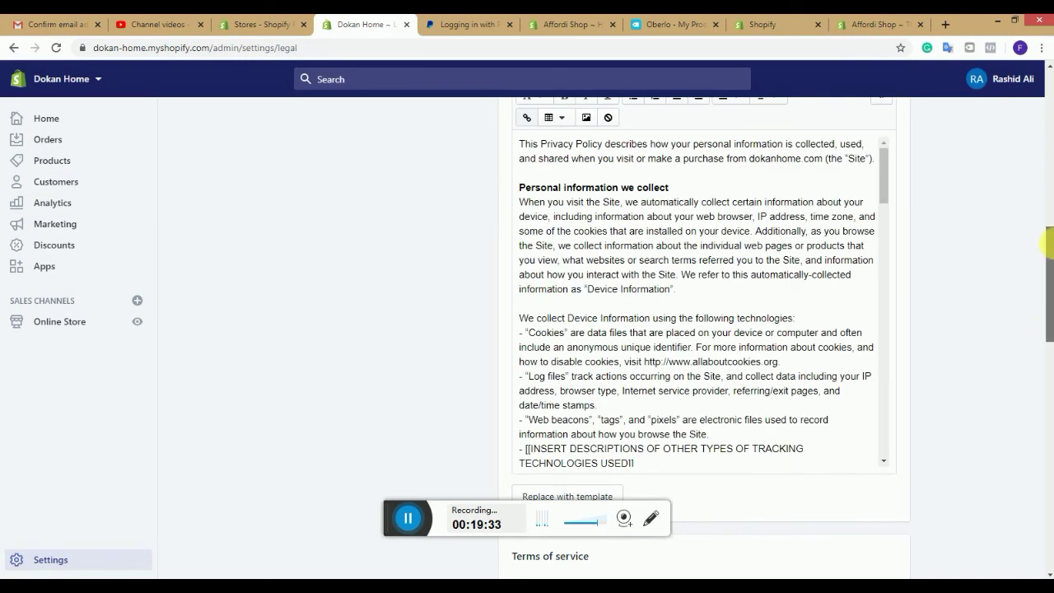
pyautogui.scroll(5, 1048, 165)
pyautogui.scroll(4, 1046, 112)
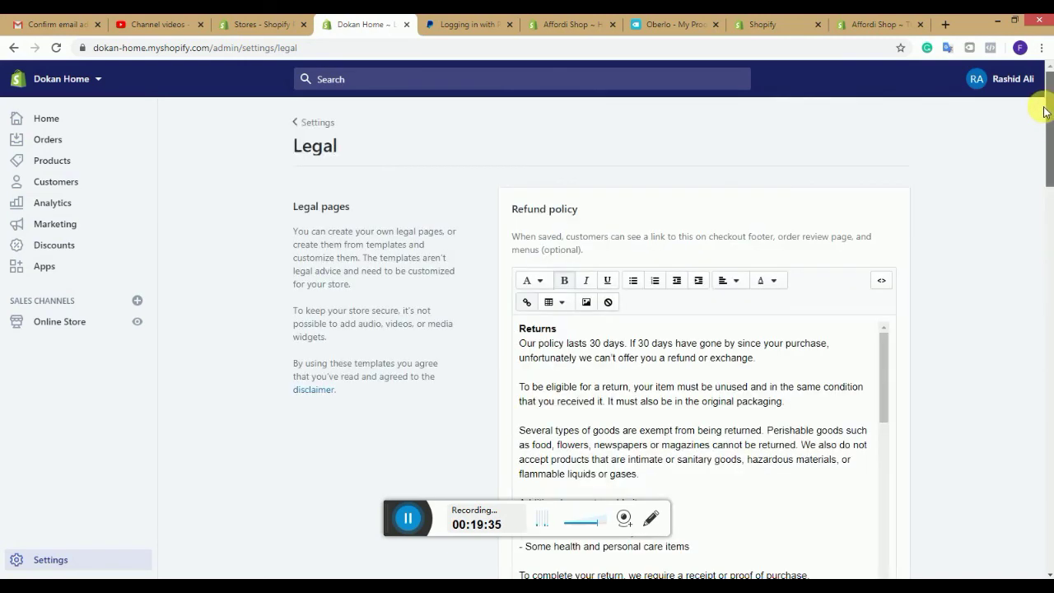
pyautogui.click(305, 131)
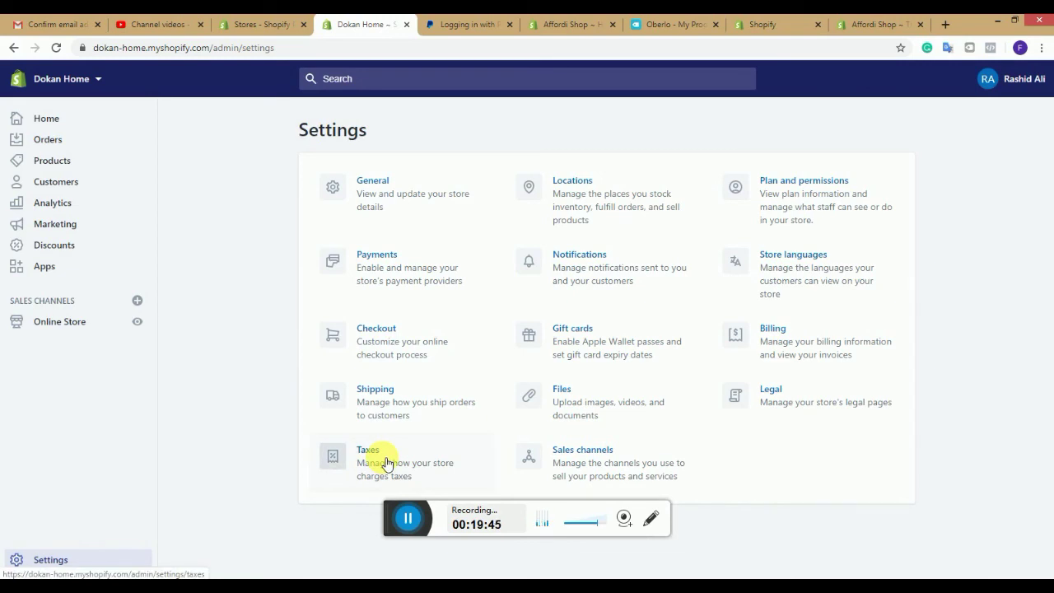
pyautogui.click(386, 464)
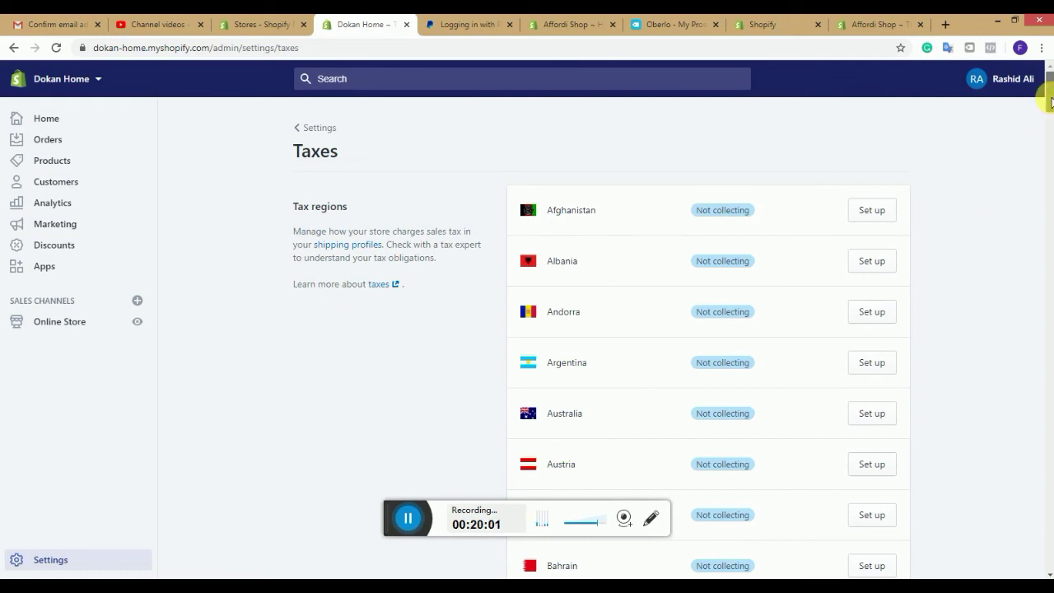
pyautogui.moveTo(1051, 101)
pyautogui.mouseDown()
pyautogui.moveTo(1051, 553)
pyautogui.moveTo(1044, 80)
pyautogui.mouseUp()
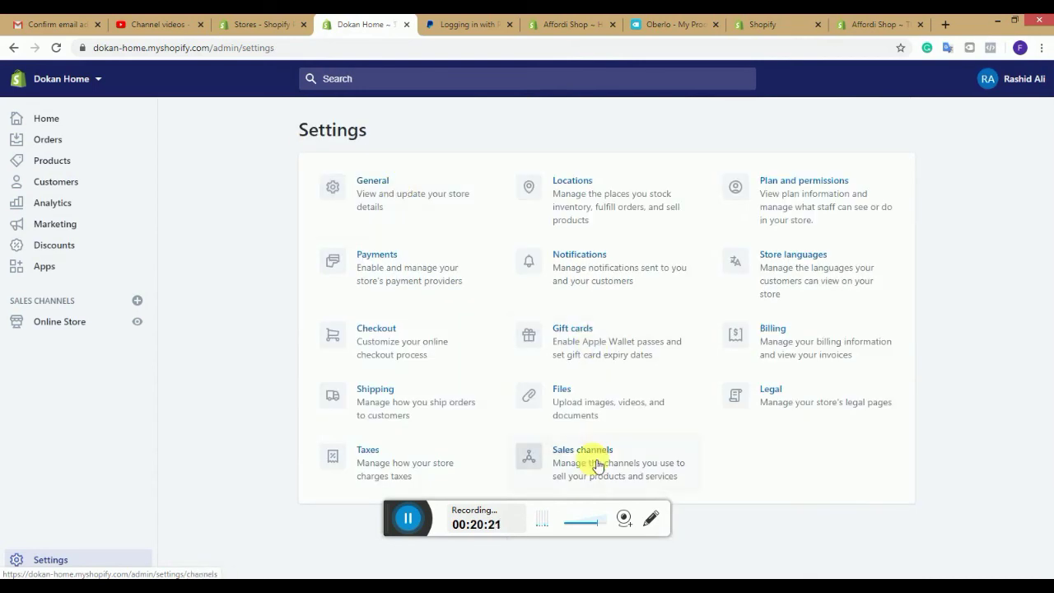
# Step: Open Sales channels and view addable channels like Point of Sale, Facebook Shop, Amazon and Buy Button
pyautogui.click(595, 465)
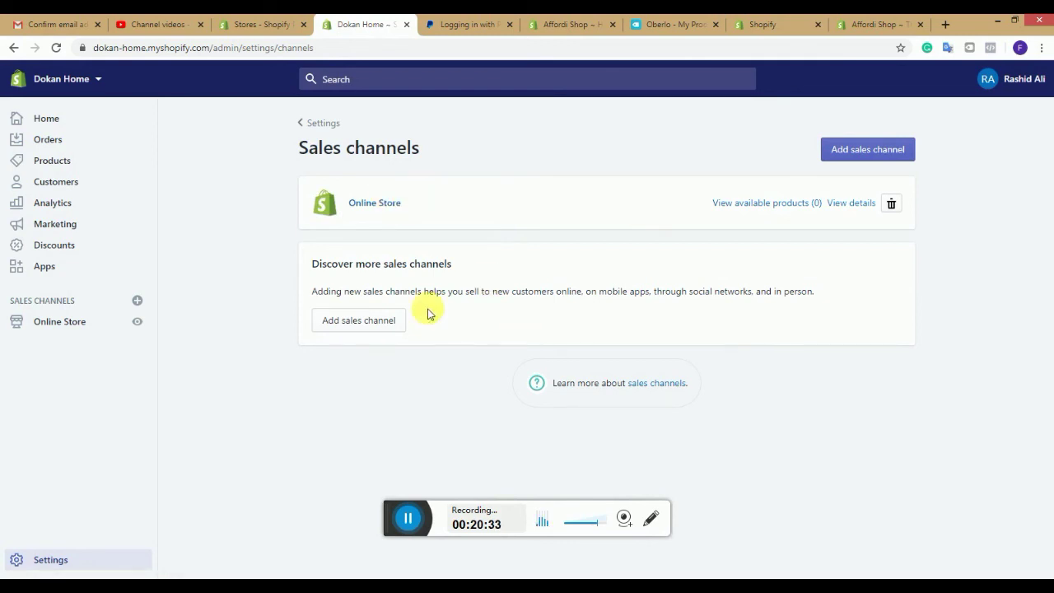
pyautogui.click(403, 329)
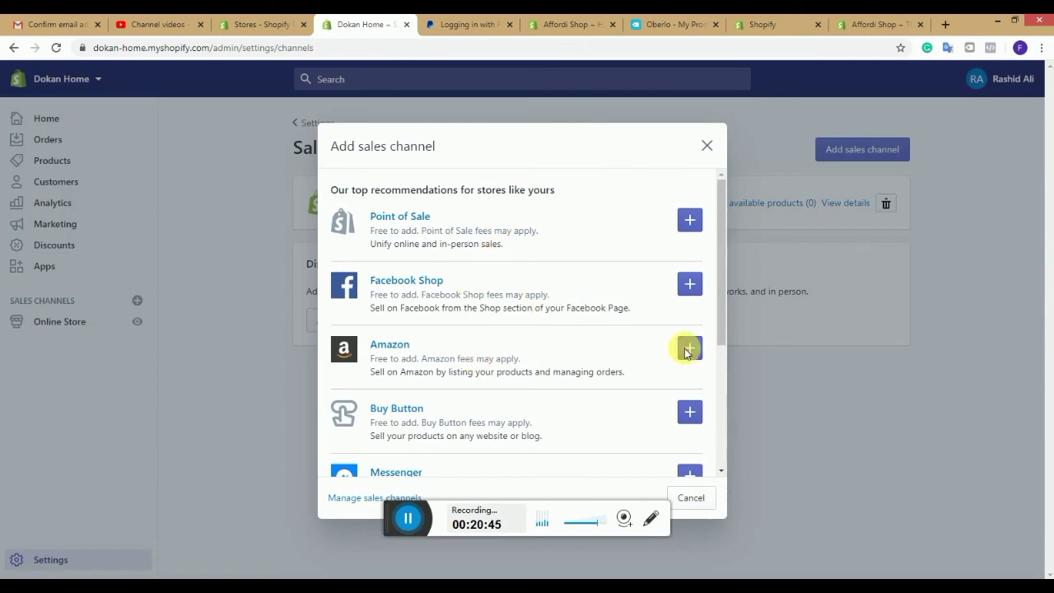
pyautogui.scroll(-1, 720, 338)
pyautogui.scroll(-2, 721, 348)
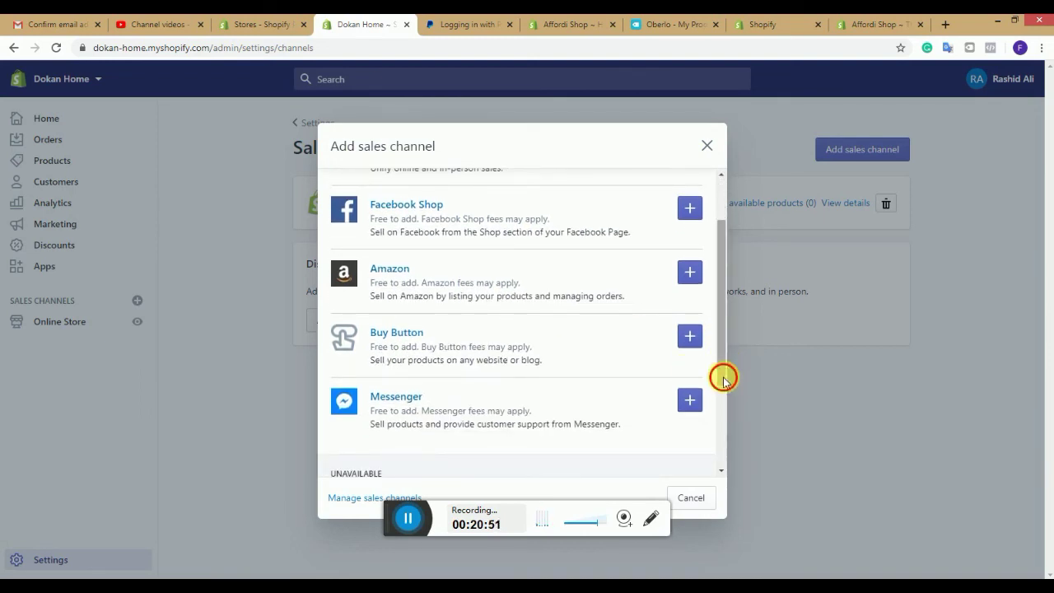
pyautogui.scroll(-1, 723, 396)
pyautogui.scroll(-3, 724, 410)
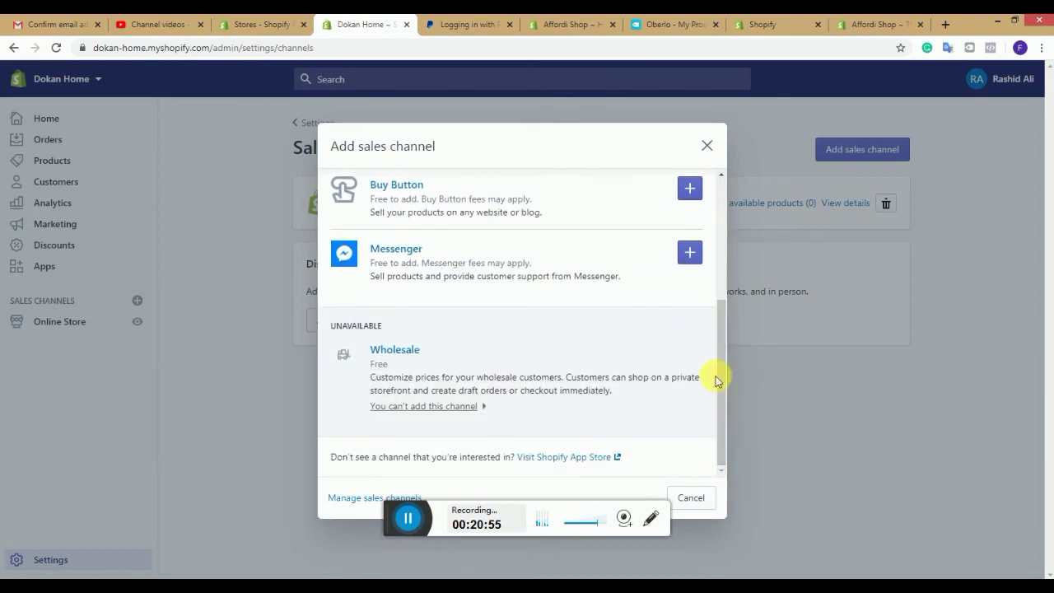
pyautogui.scroll(6, 716, 290)
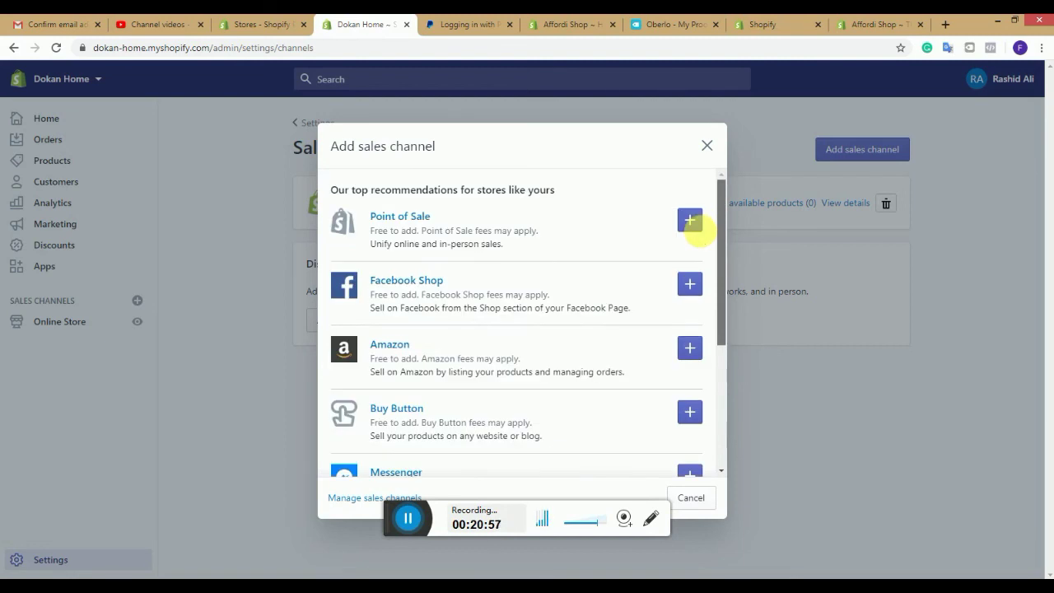
# Step: Cancel the Add sales channel dialog, keeping Online Store as the only channel, and go back to Settings
pyautogui.click(688, 499)
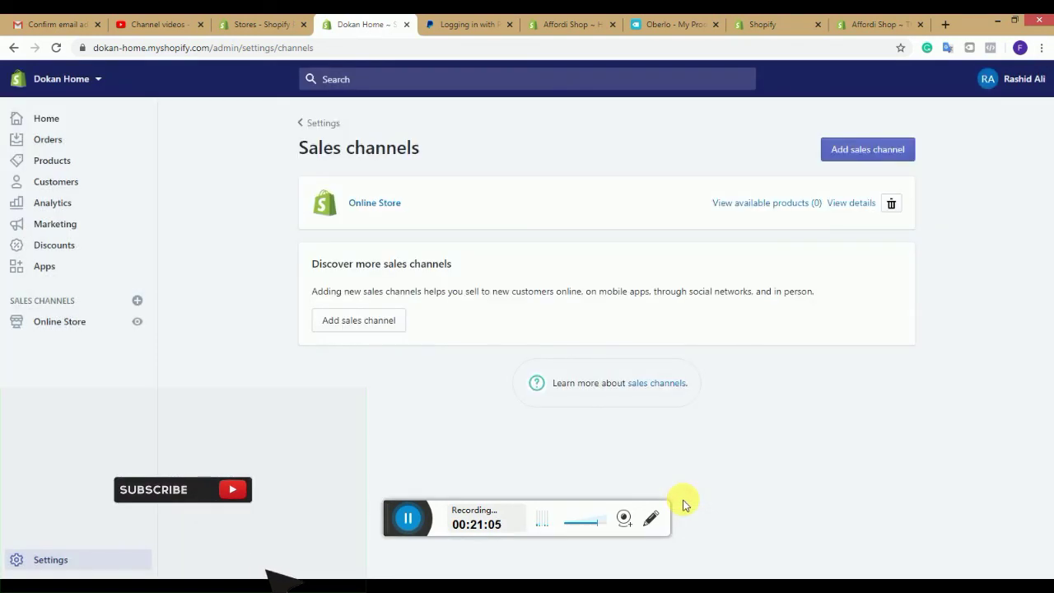
pyautogui.click(309, 130)
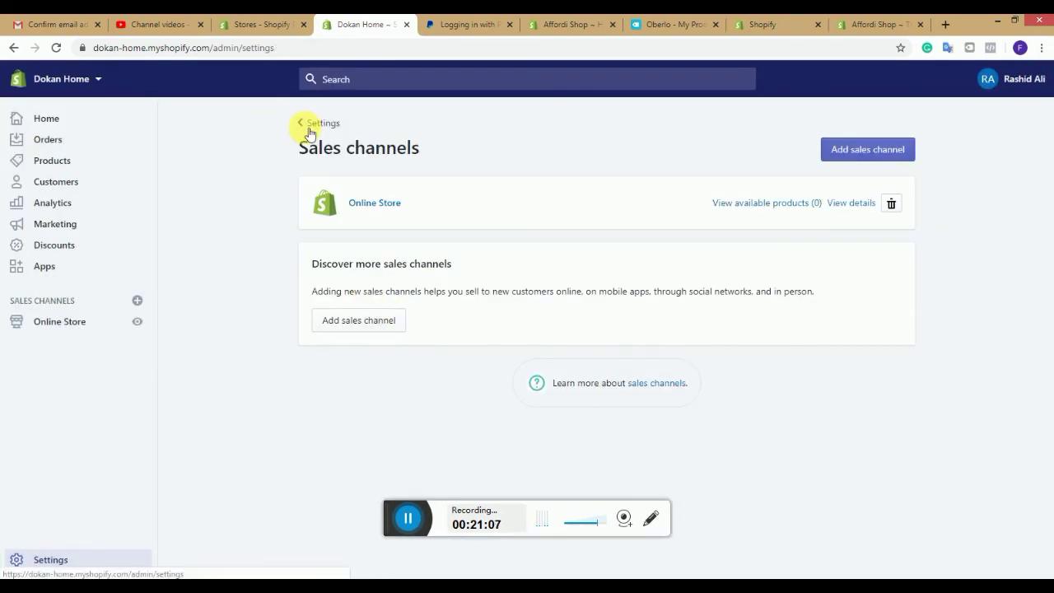